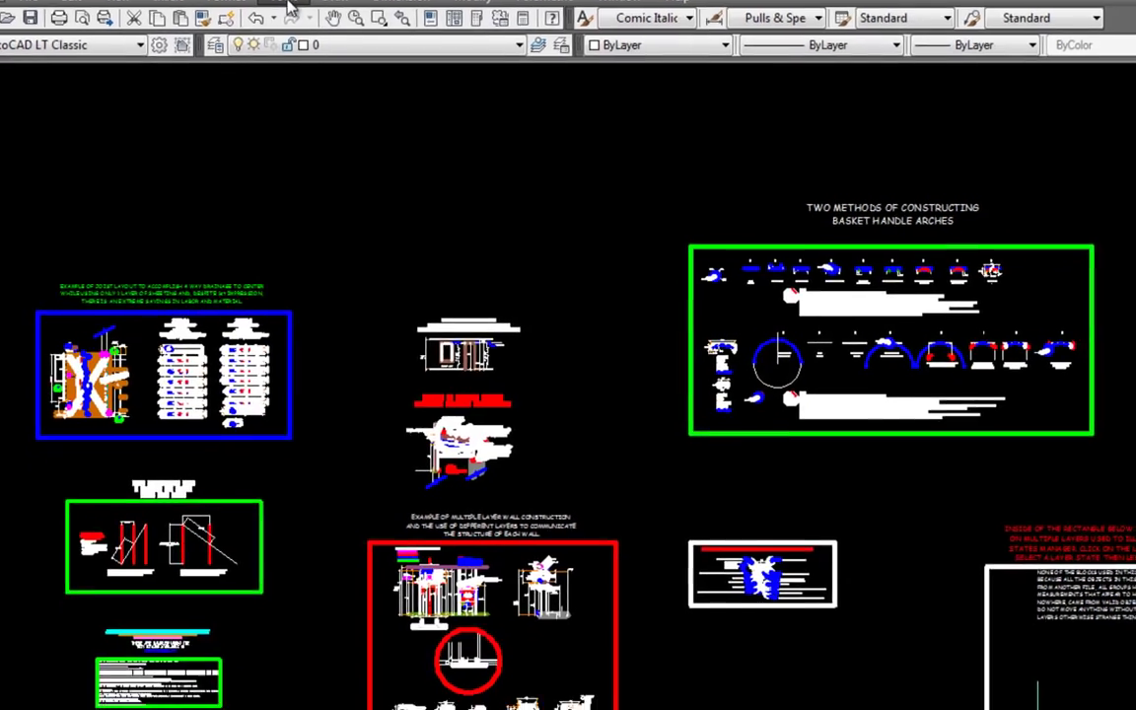
# - Open Tools > Options and keep the 2D model space background colour Black
pyautogui.click(290, 26)
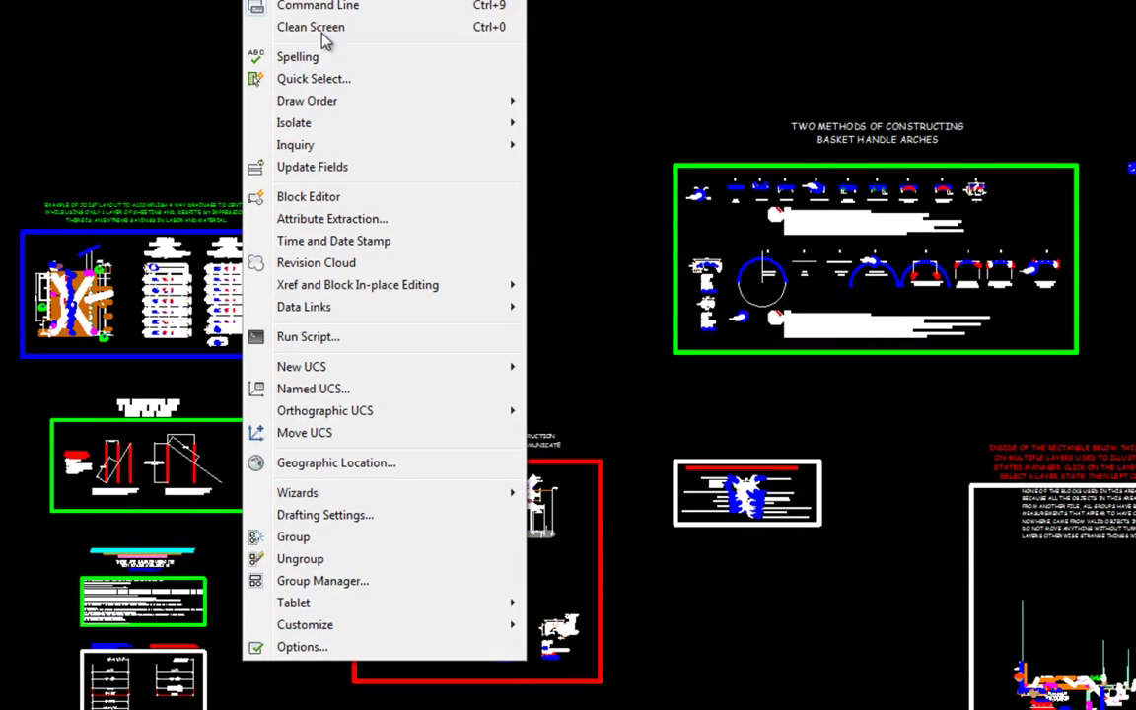
pyautogui.moveTo(325, 629)
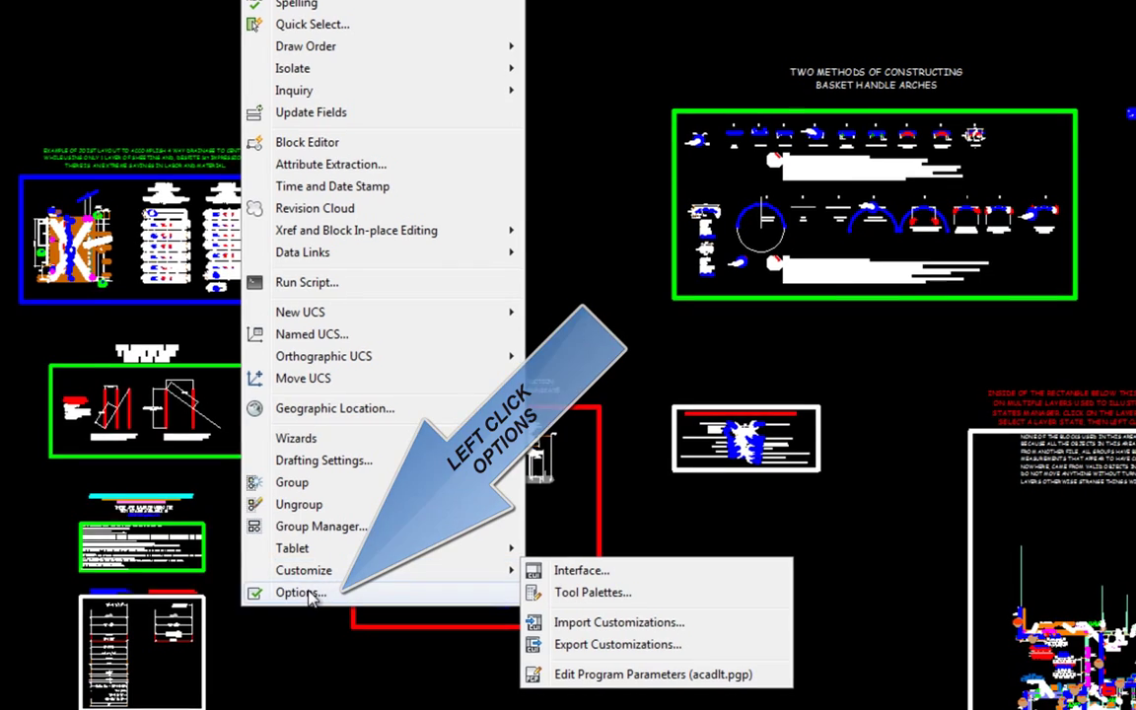
pyautogui.click(328, 591)
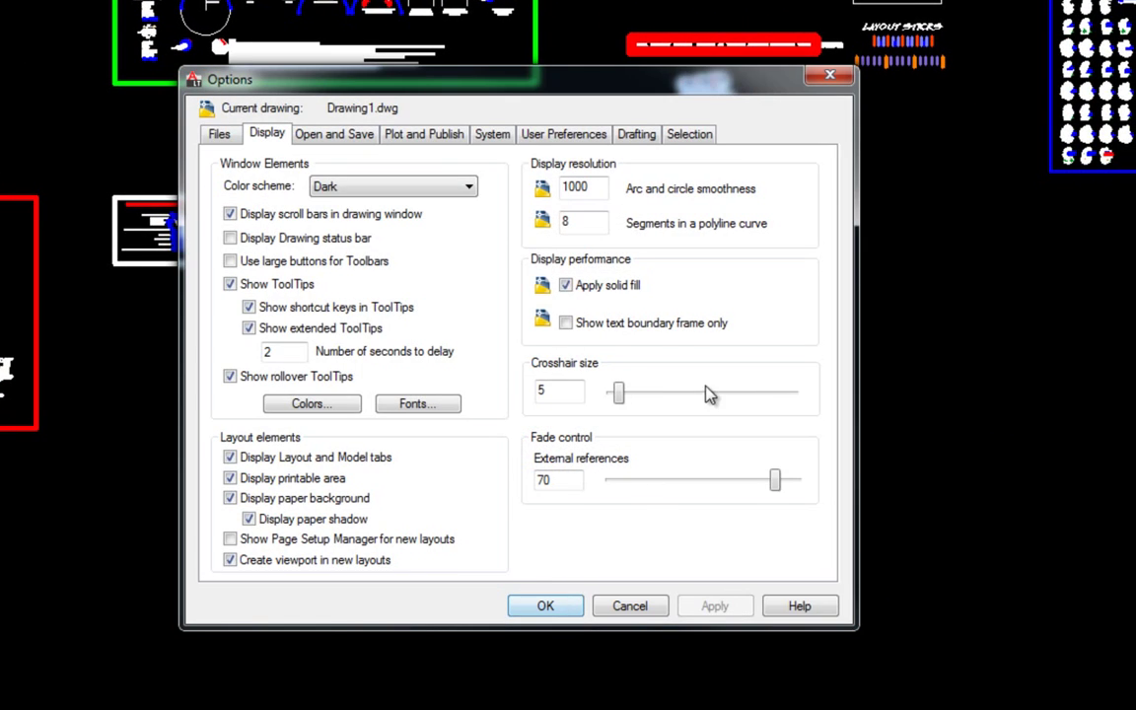
pyautogui.click(308, 403)
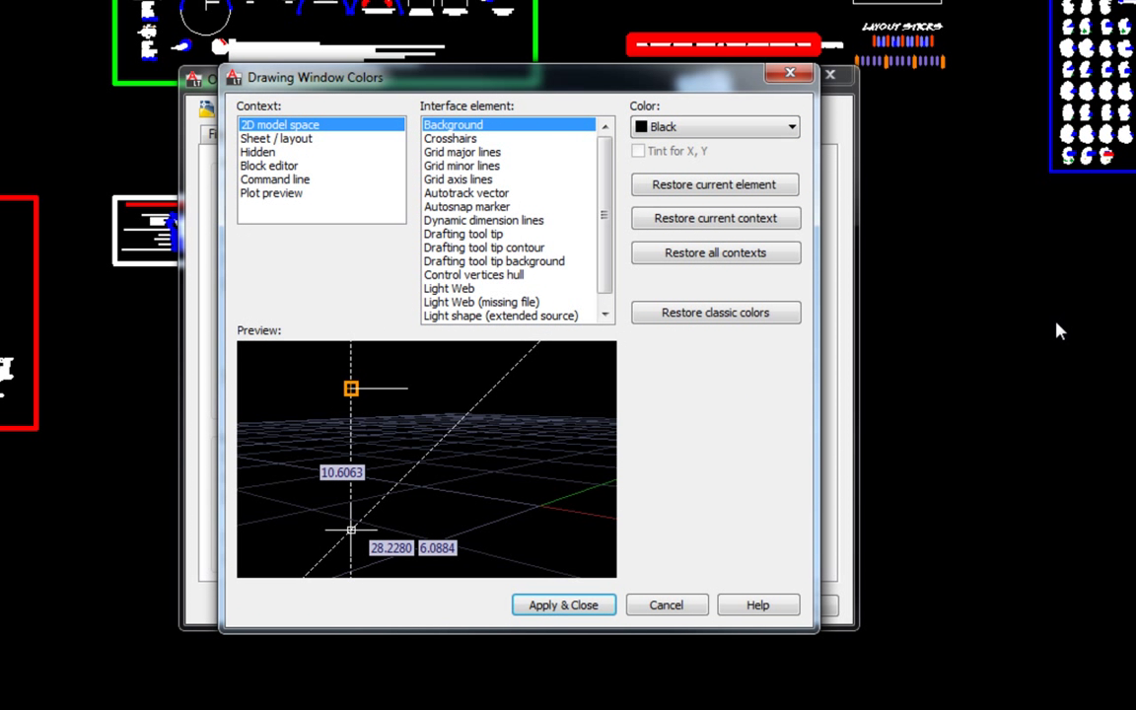
pyautogui.click(587, 611)
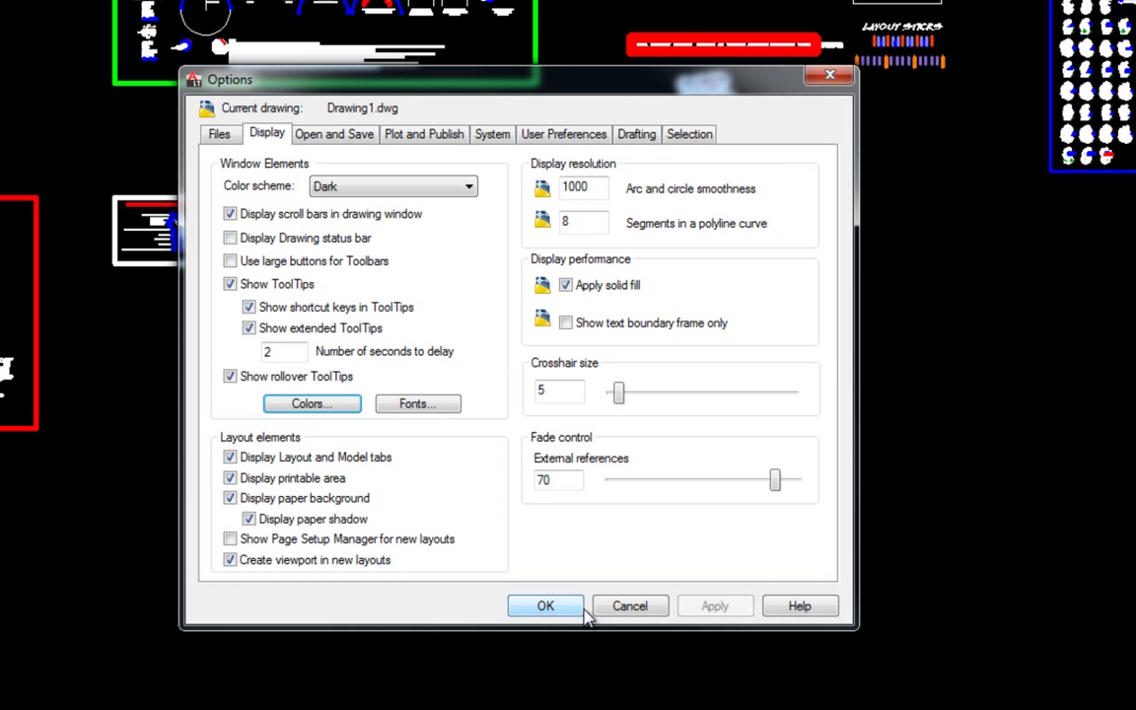
# - Check the Files tab, then set the Display tab's crosshair size to 14
pyautogui.click(221, 136)
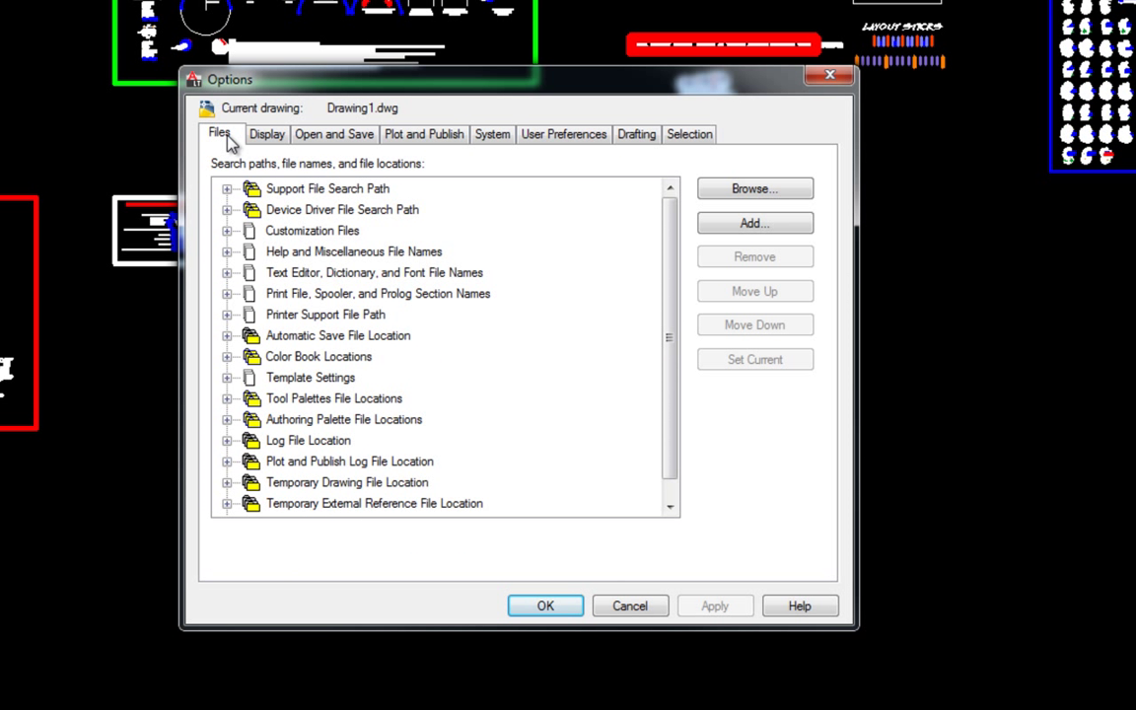
pyautogui.click(274, 136)
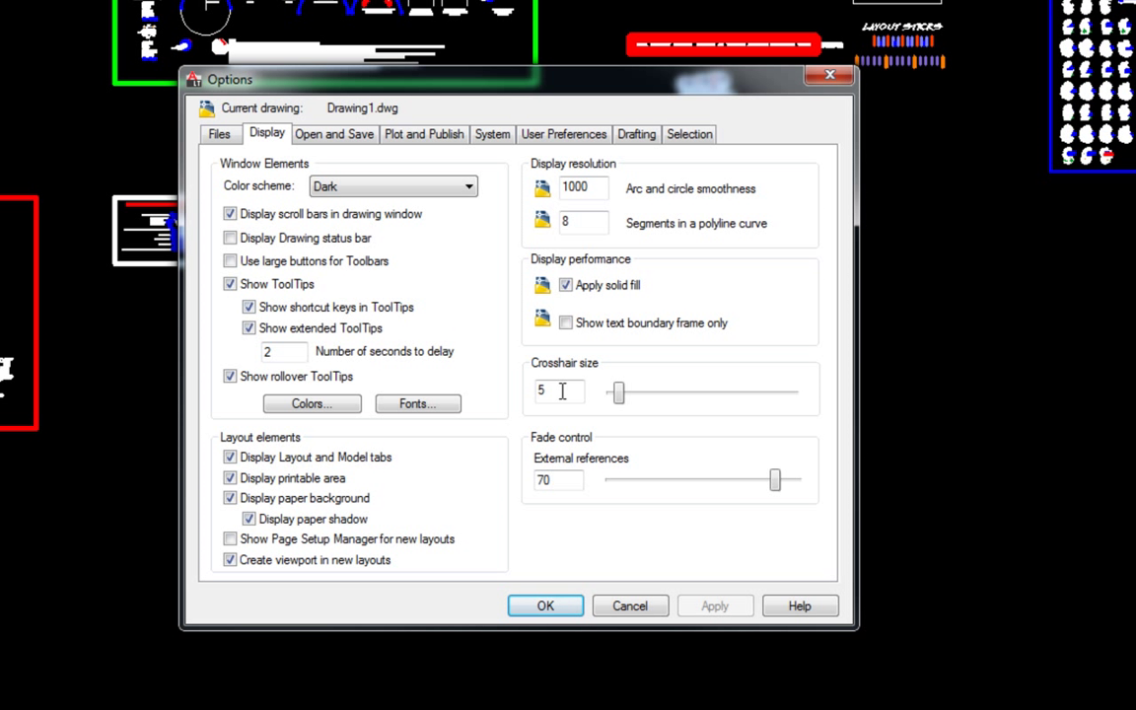
pyautogui.moveTo(619, 397); pyautogui.dragTo(636, 398)
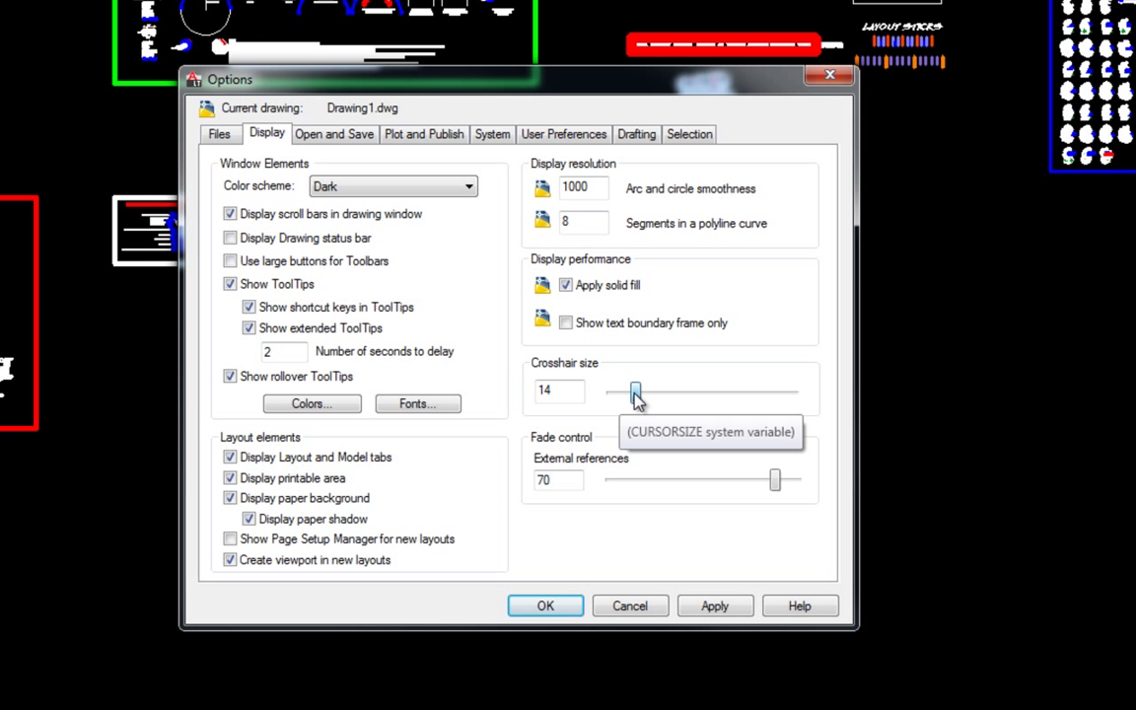
pyautogui.click(343, 138)
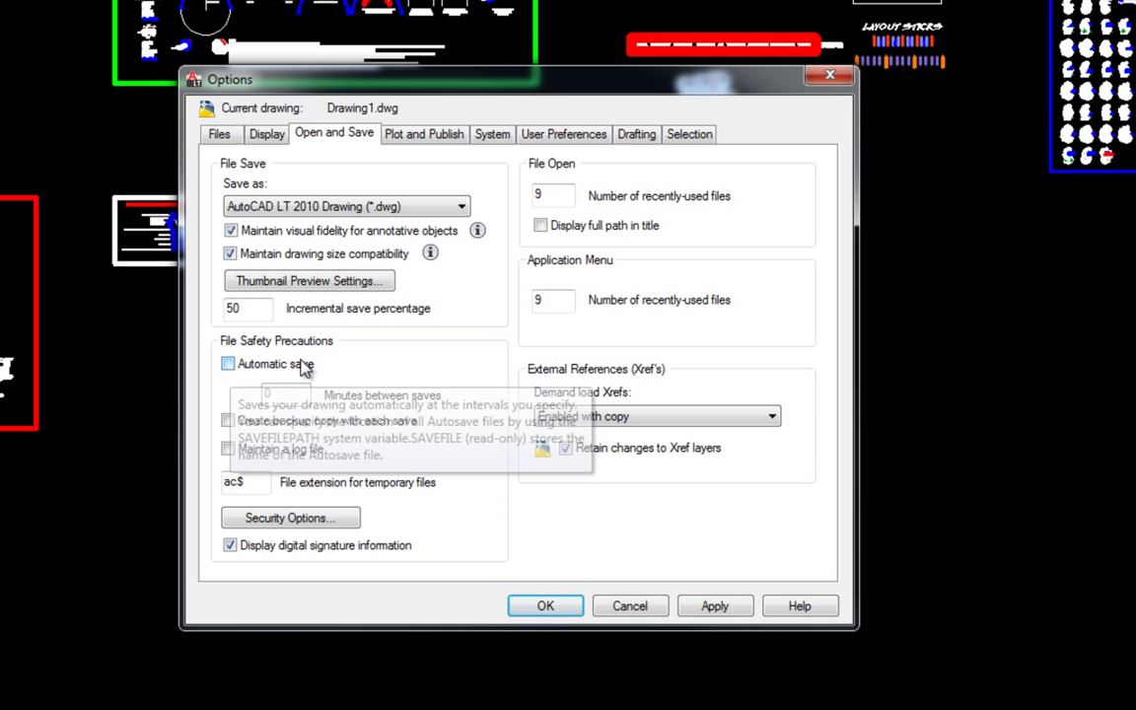
# - Review the Plot and Publish, System, User Preferences, Drafting and Selection tabs, then apply and close Options
pyautogui.click(451, 143)
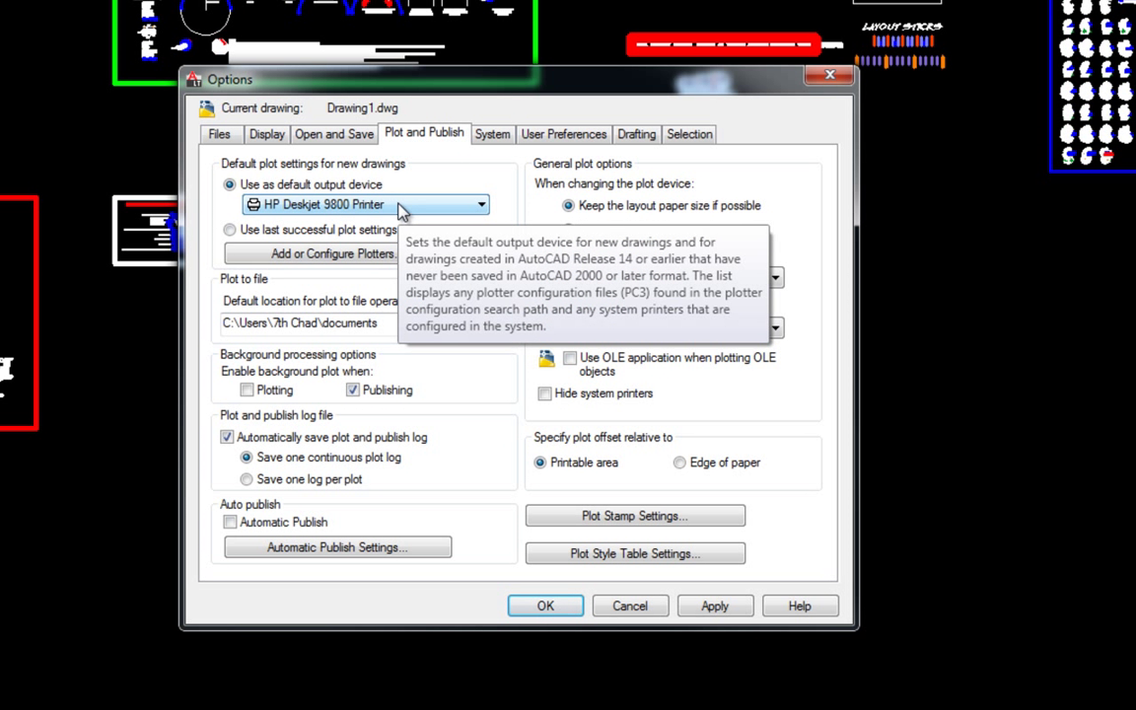
pyautogui.click(498, 139)
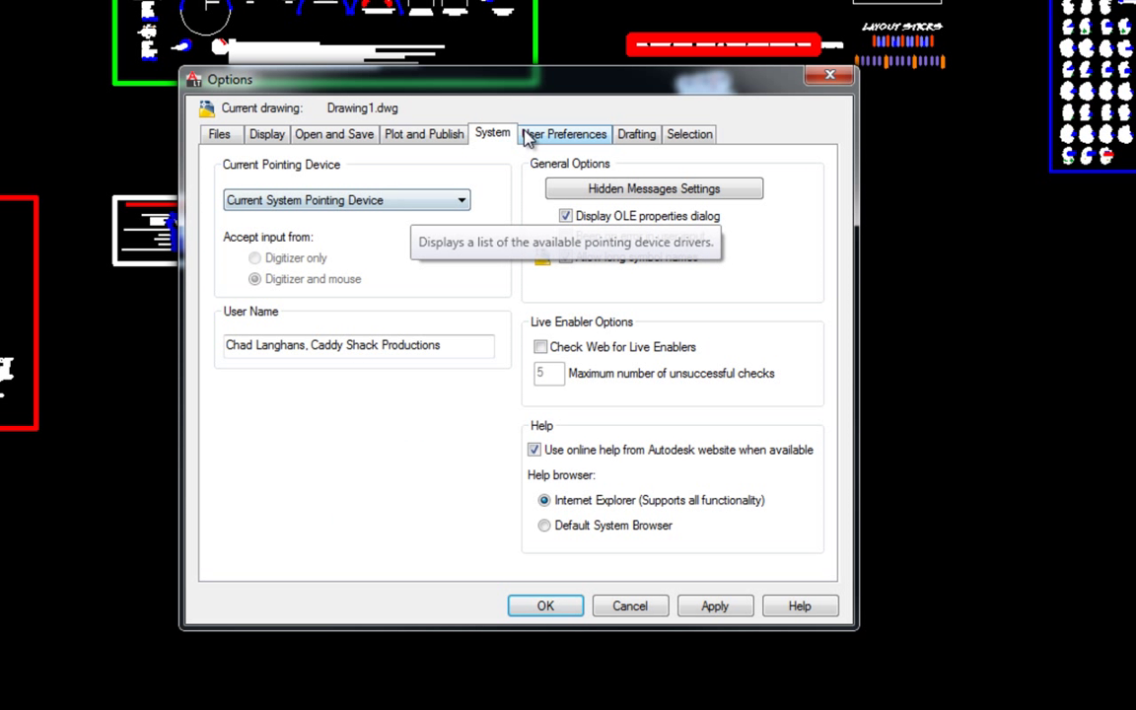
pyautogui.click(558, 138)
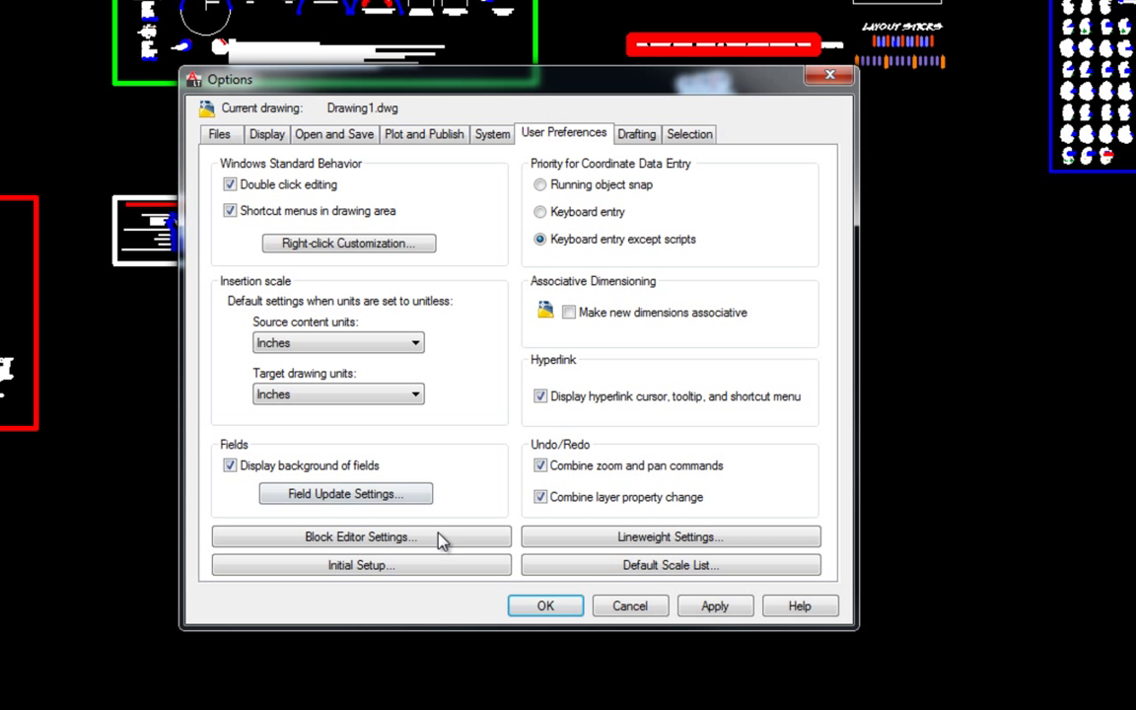
pyautogui.click(636, 135)
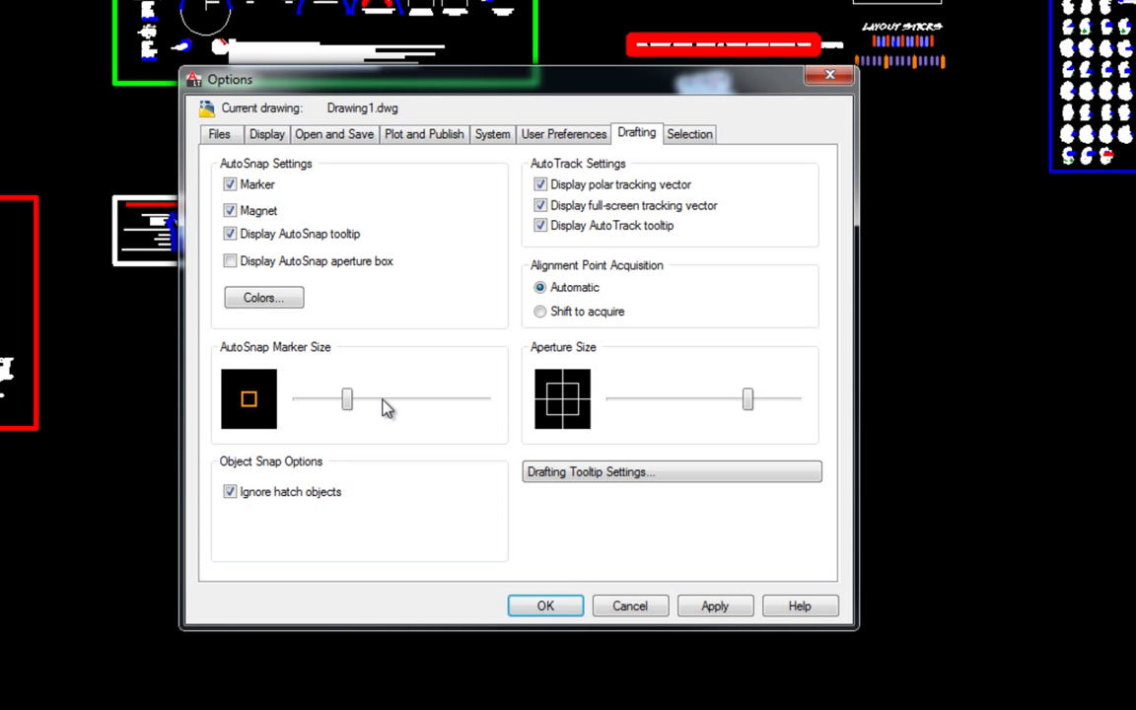
pyautogui.click(693, 135)
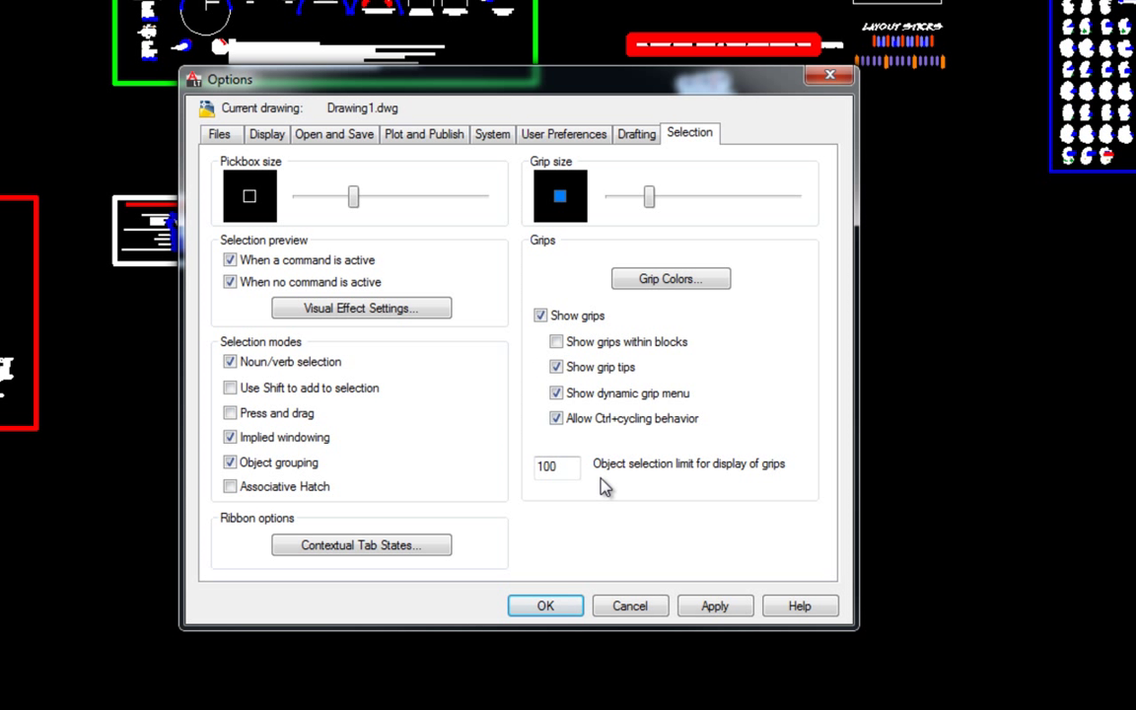
pyautogui.click(728, 608)
pyautogui.click(558, 607)
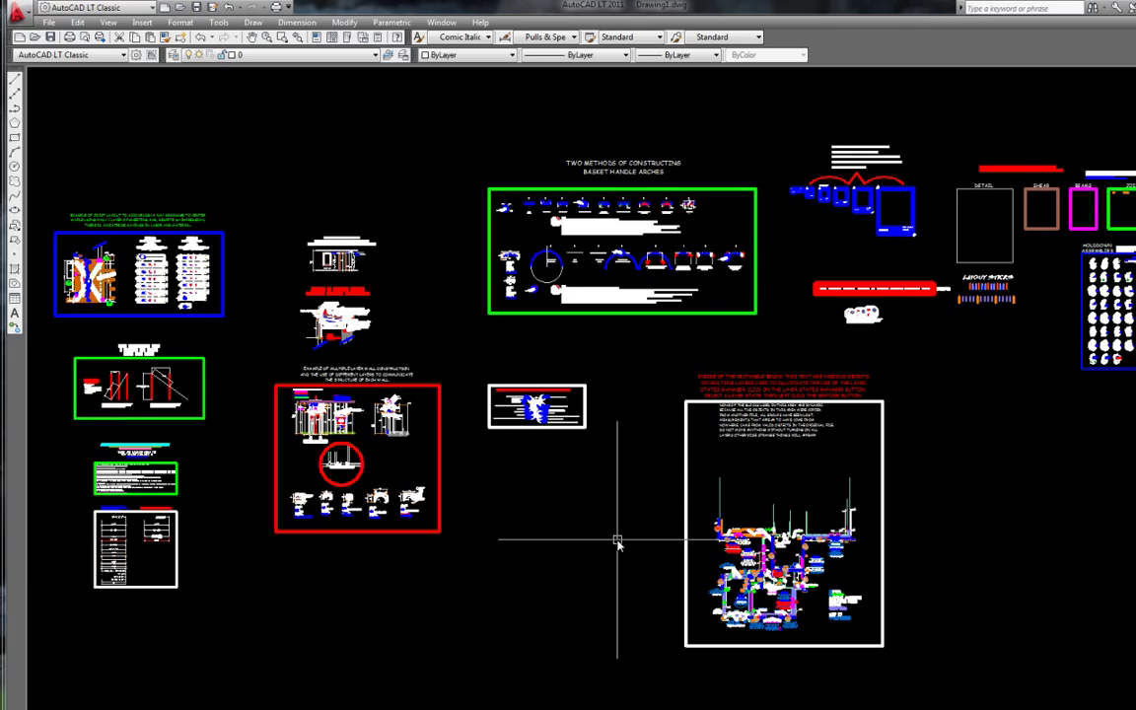
# - Reopen Options and shrink the crosshair size from 14 to 3, applying the change
pyautogui.click(220, 23)
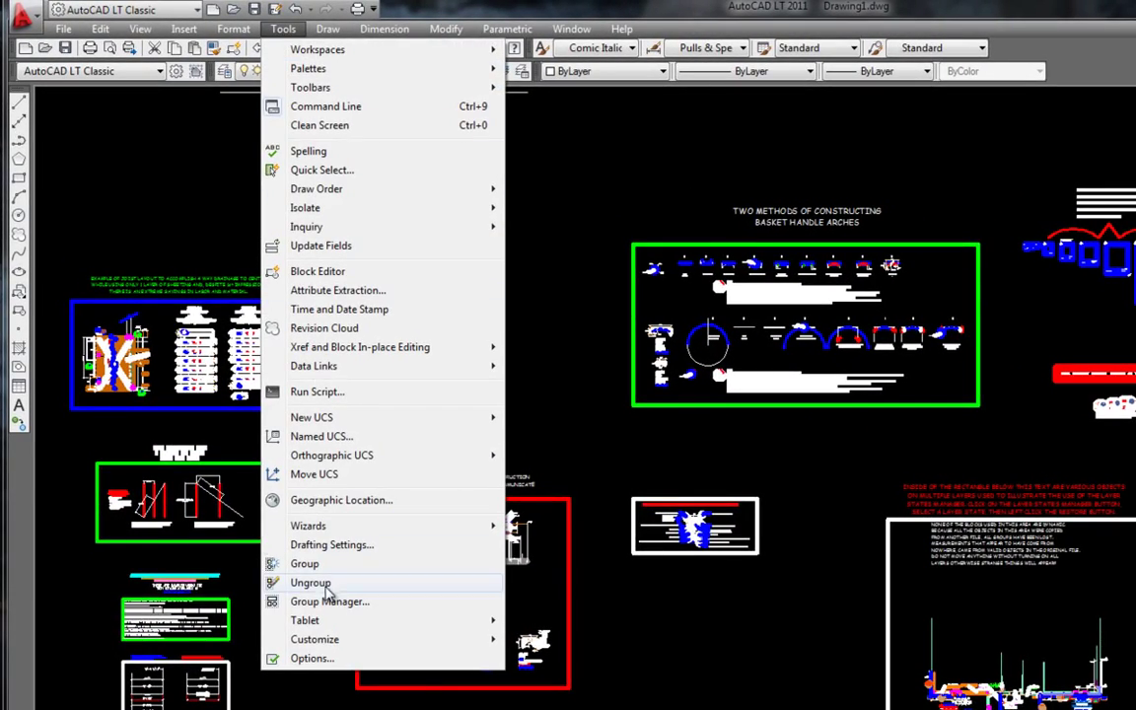
pyautogui.click(312, 659)
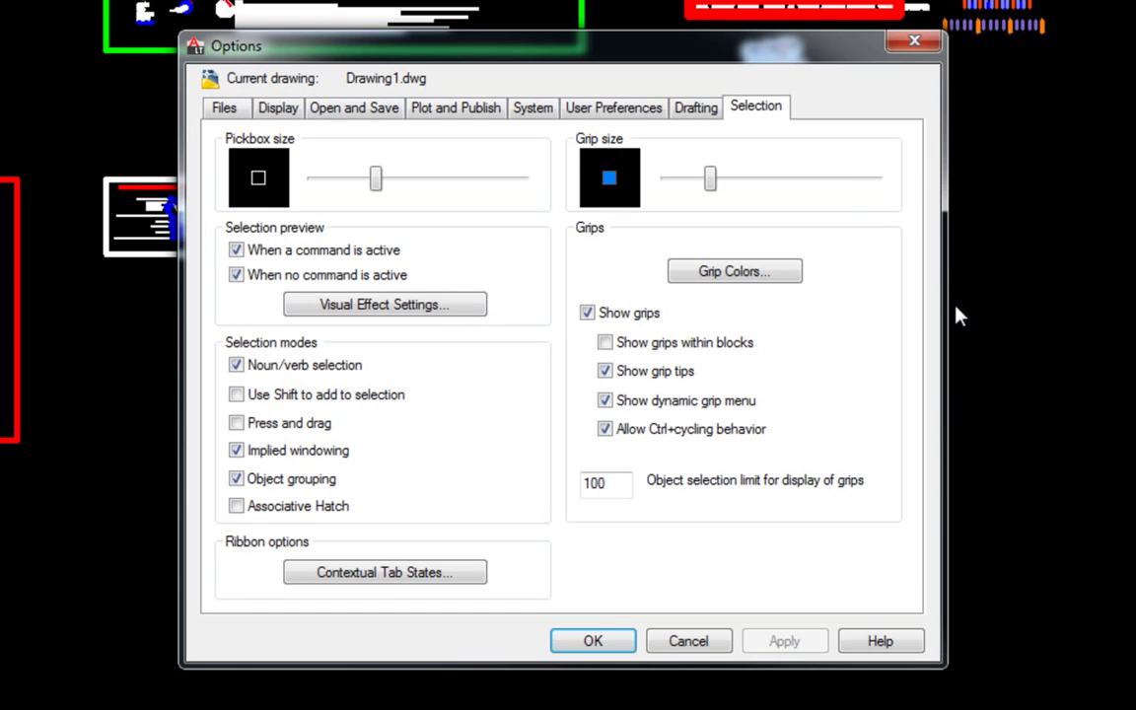
pyautogui.click(532, 107)
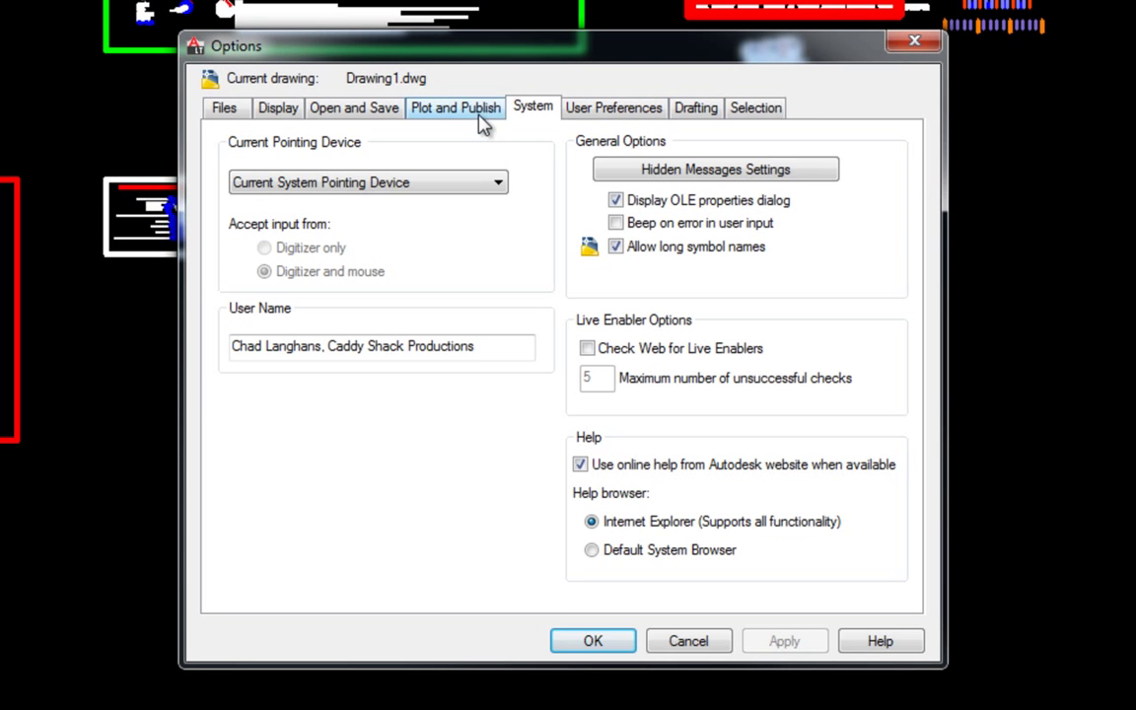
pyautogui.click(283, 110)
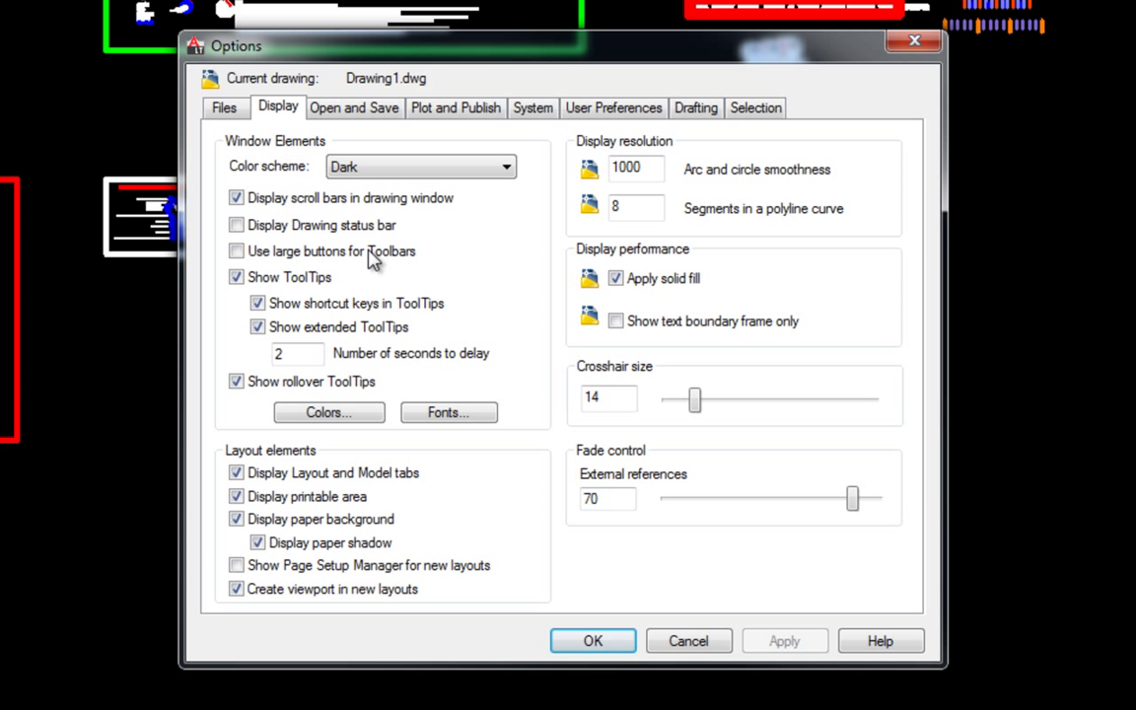
pyautogui.moveTo(696, 400); pyautogui.dragTo(671, 412)
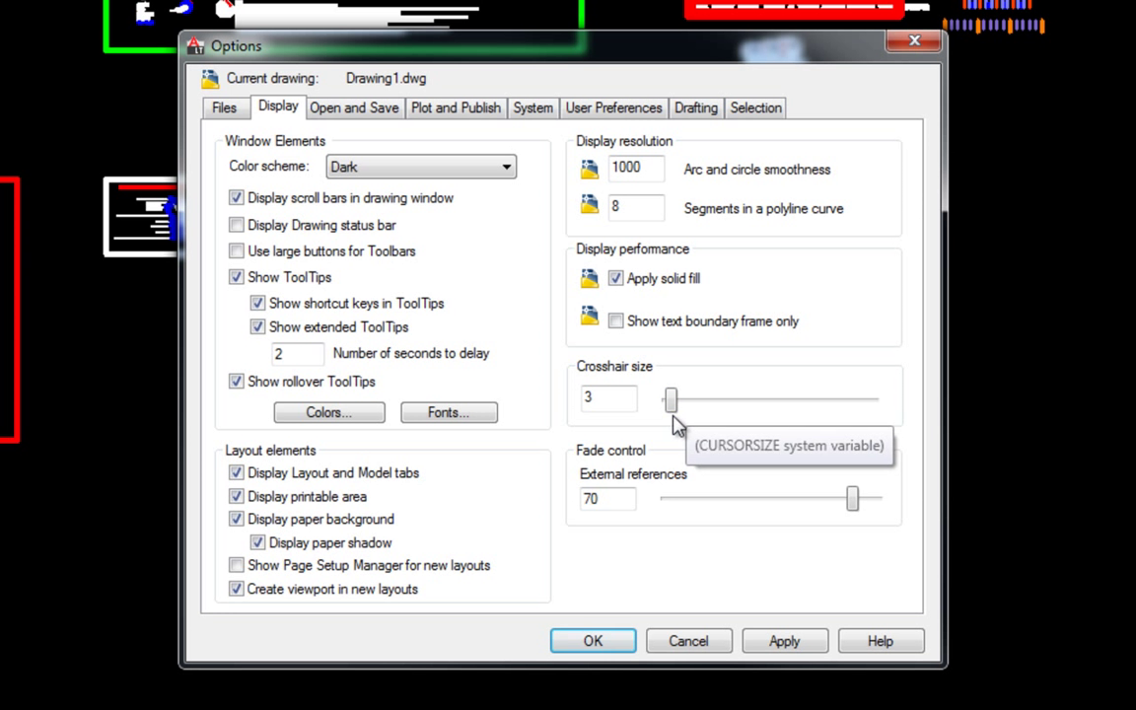
pyautogui.click(784, 643)
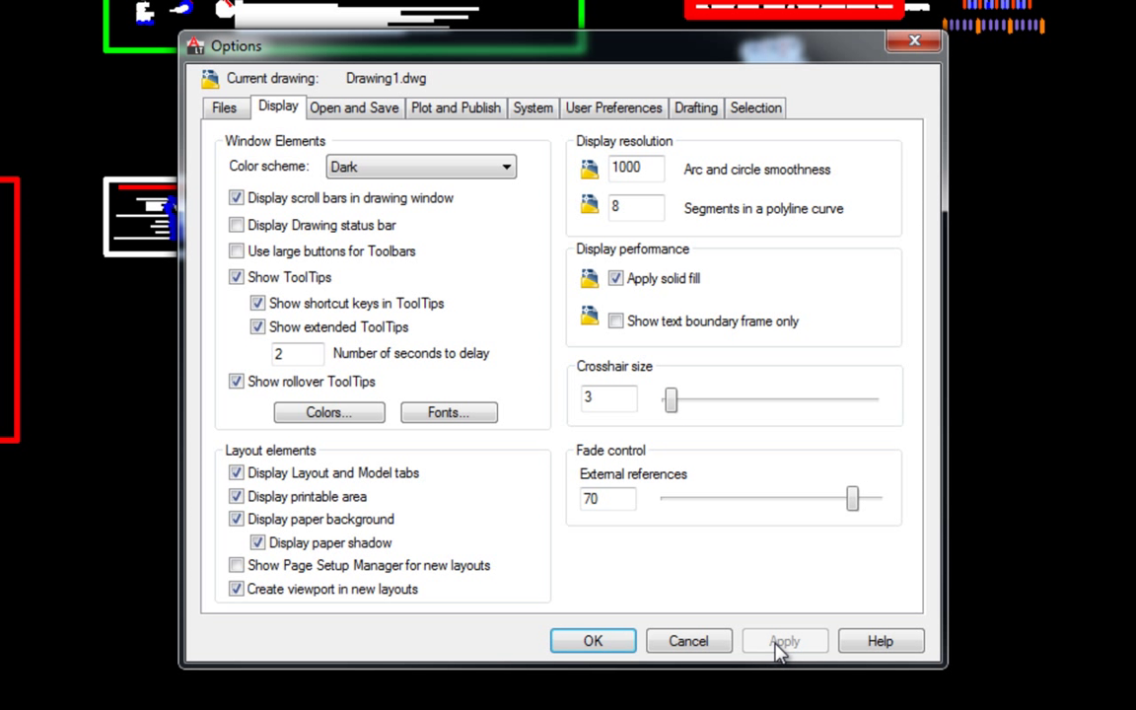
pyautogui.click(601, 642)
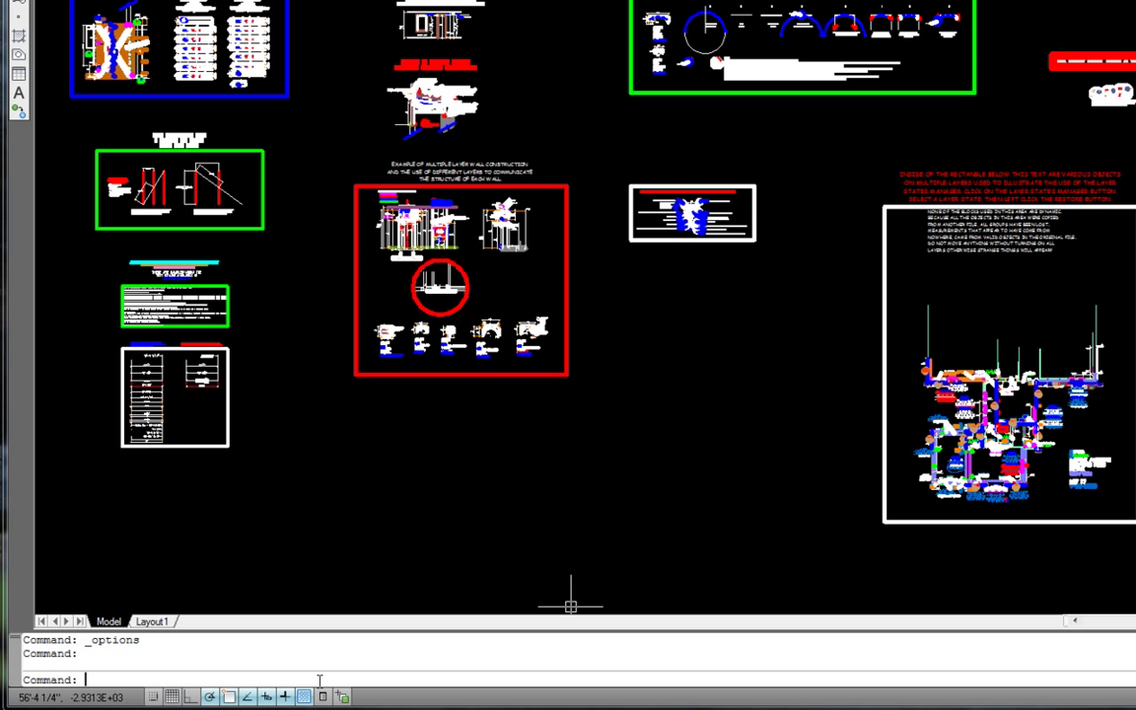
# - Enter EDGEMODE at the command line and give it the value 1
pyautogui.write('edgemode')
pyautogui.press('Return')
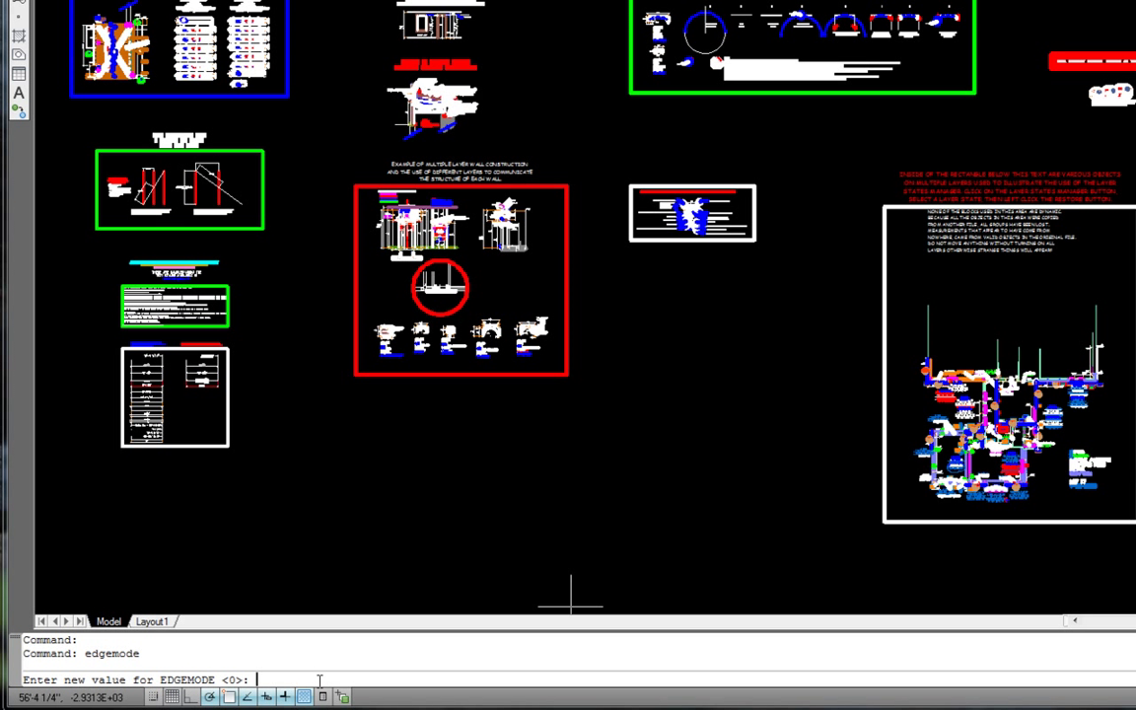
pyautogui.write('1')
pyautogui.press('Return')
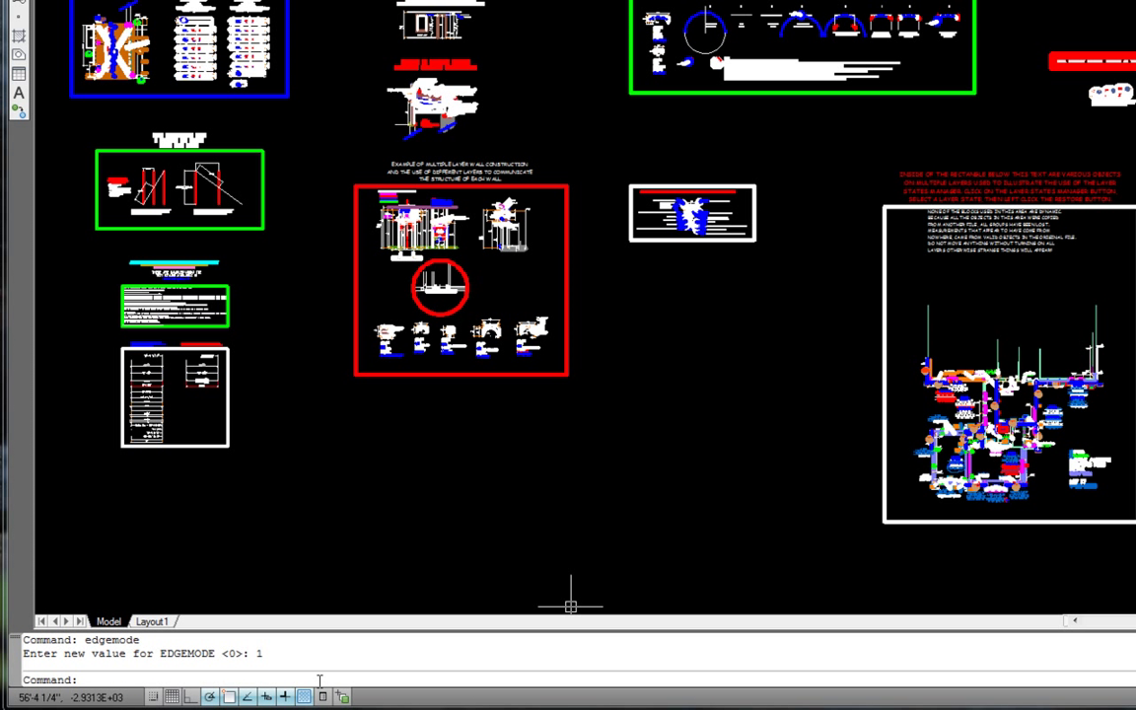
# - Enter MIRRTEXT at the command line and give it the value 0
pyautogui.write('mirrtext')
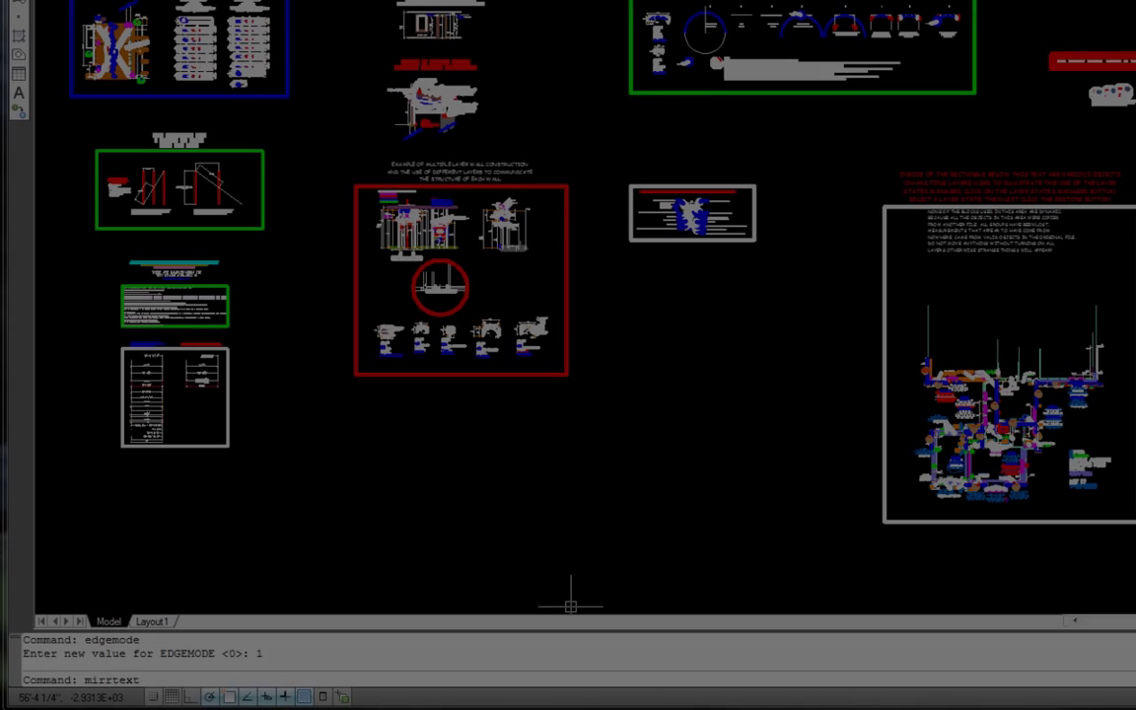
pyautogui.press('Return')
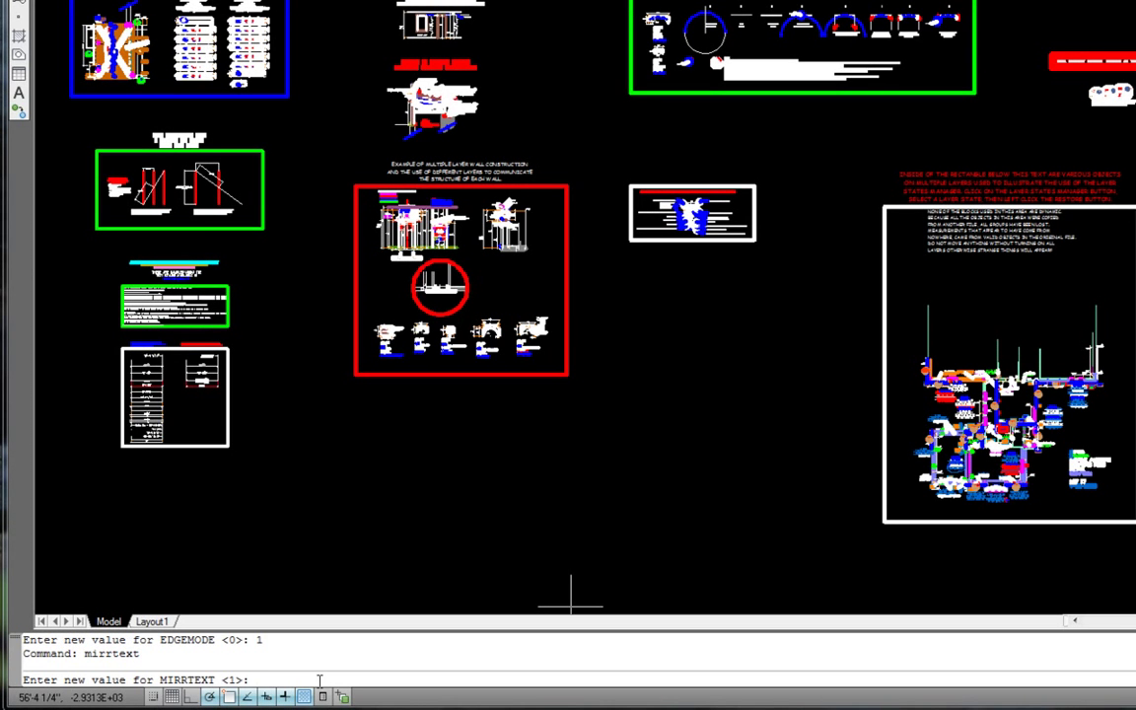
pyautogui.write('0')
pyautogui.press('Return')
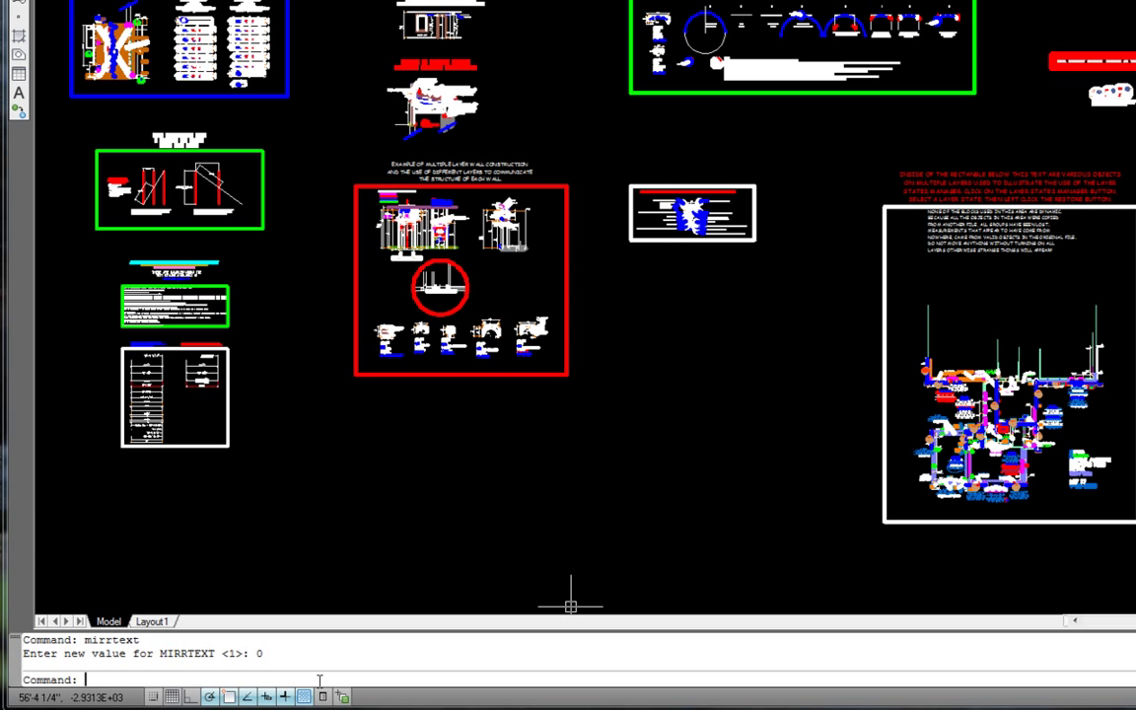
# - In OSNAP settings, enable Midpoint, Node and Perpendicular snaps and disable Extension
pyautogui.write('osna')
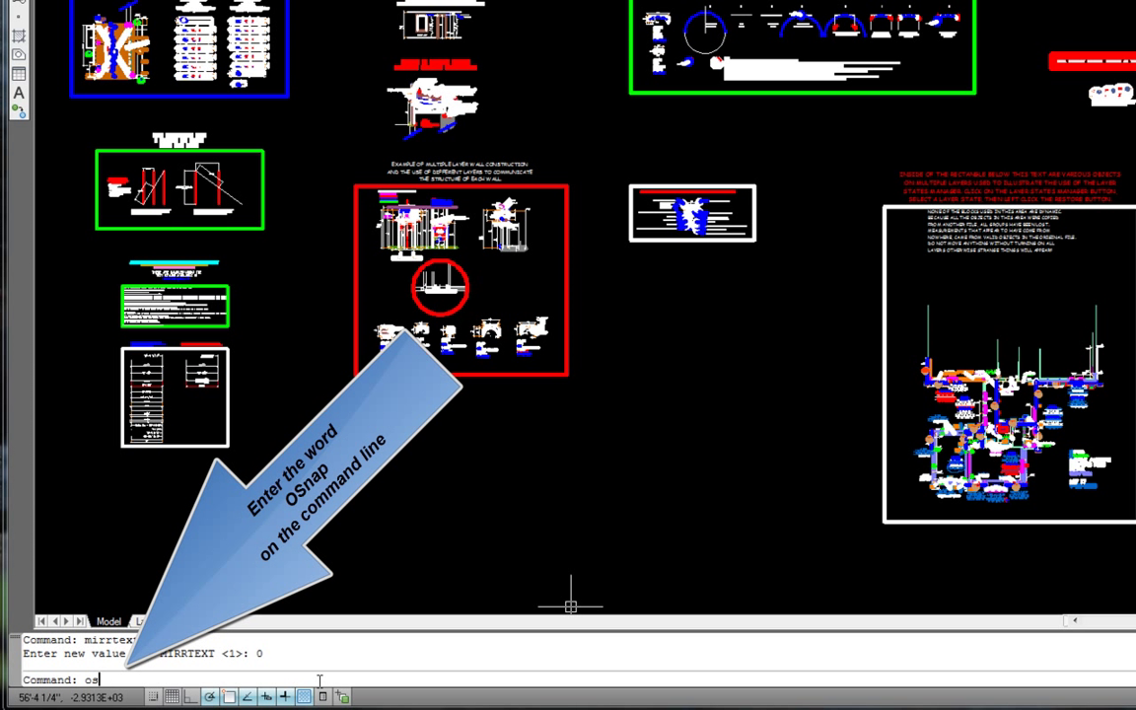
pyautogui.write('p')
pyautogui.press('Return')
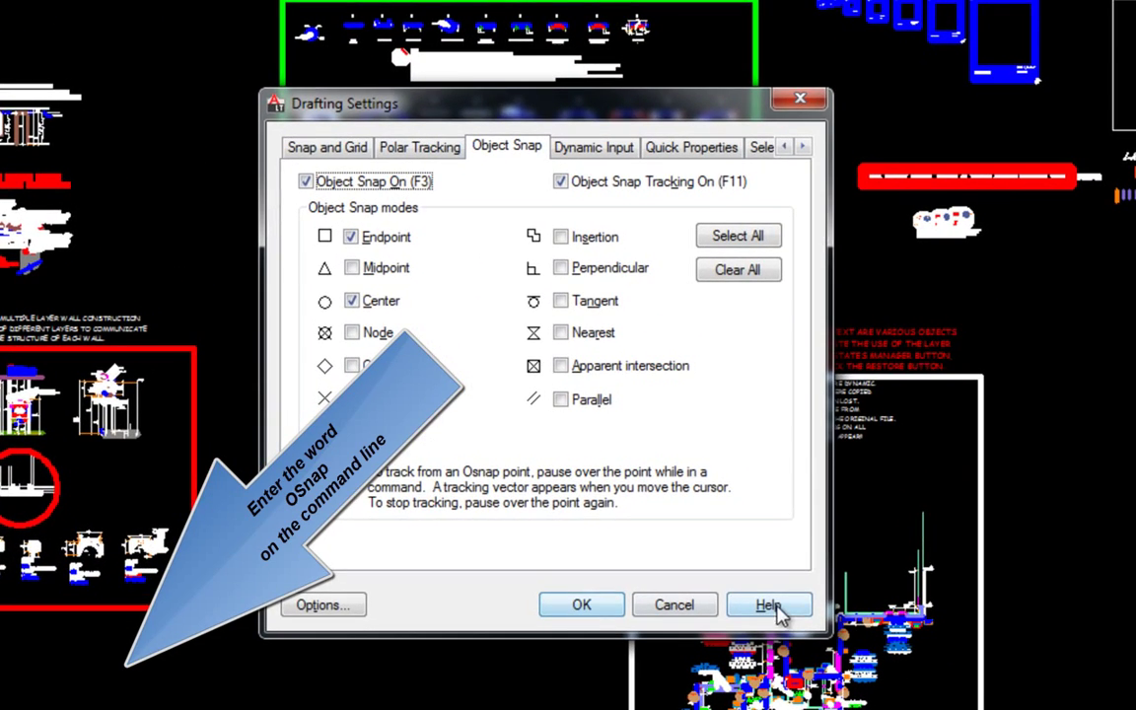
pyautogui.click(352, 268)
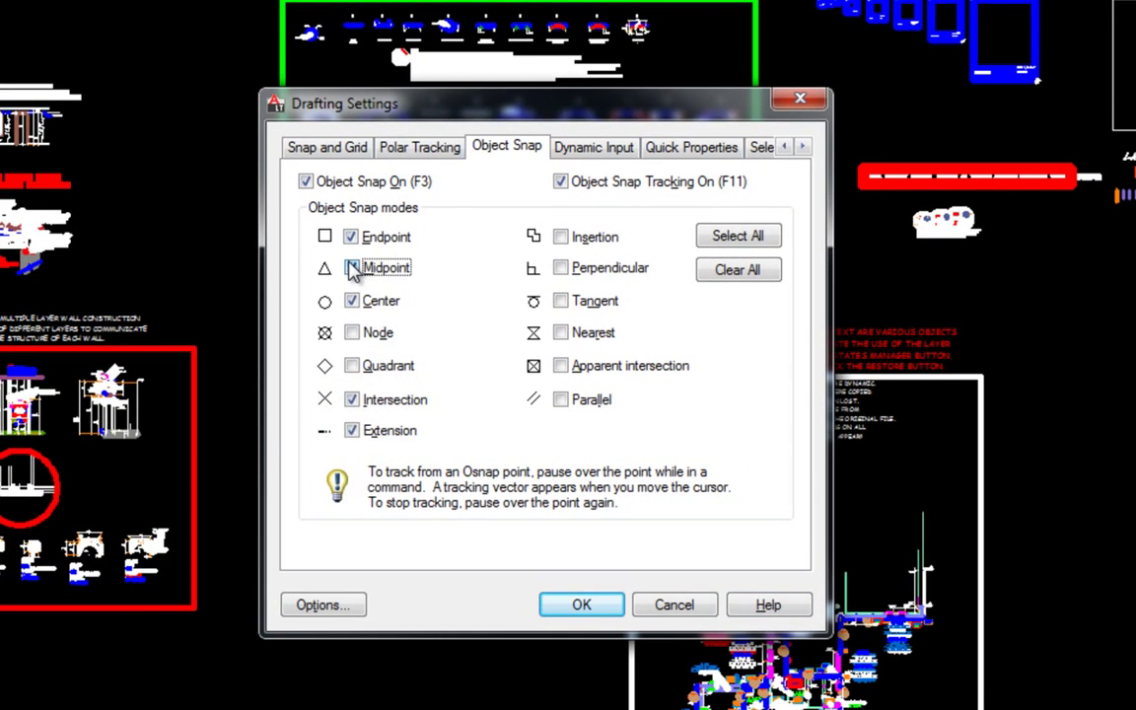
pyautogui.click(352, 333)
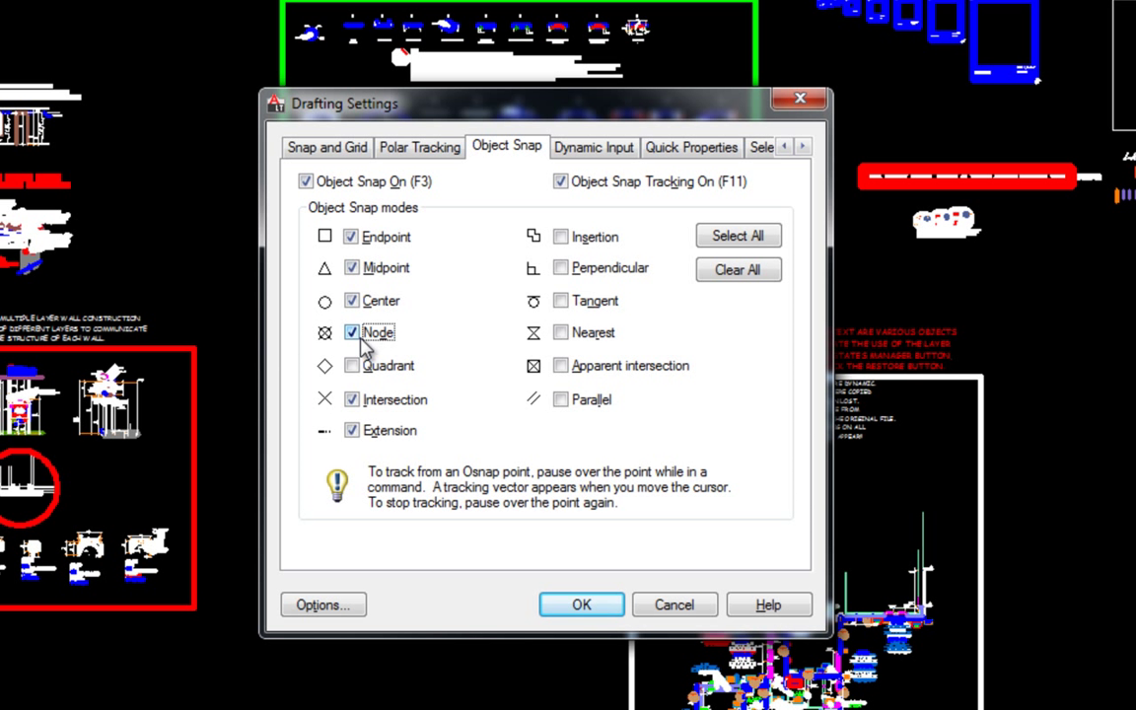
pyautogui.click(352, 432)
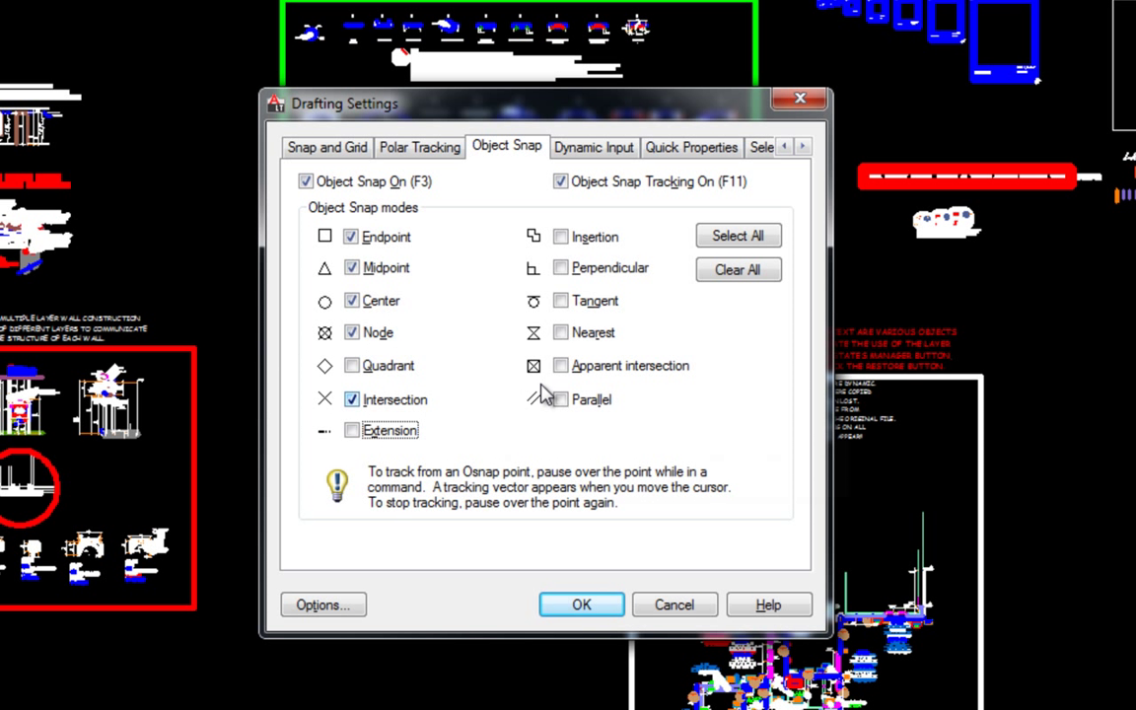
pyautogui.click(561, 269)
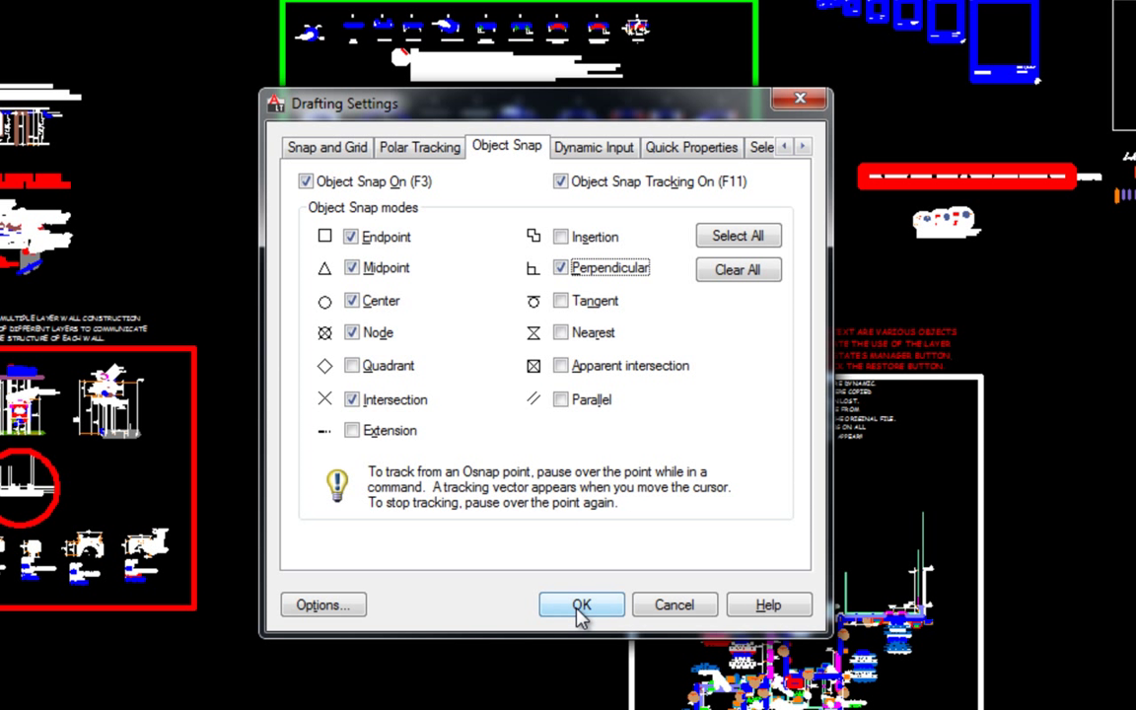
pyautogui.click(580, 605)
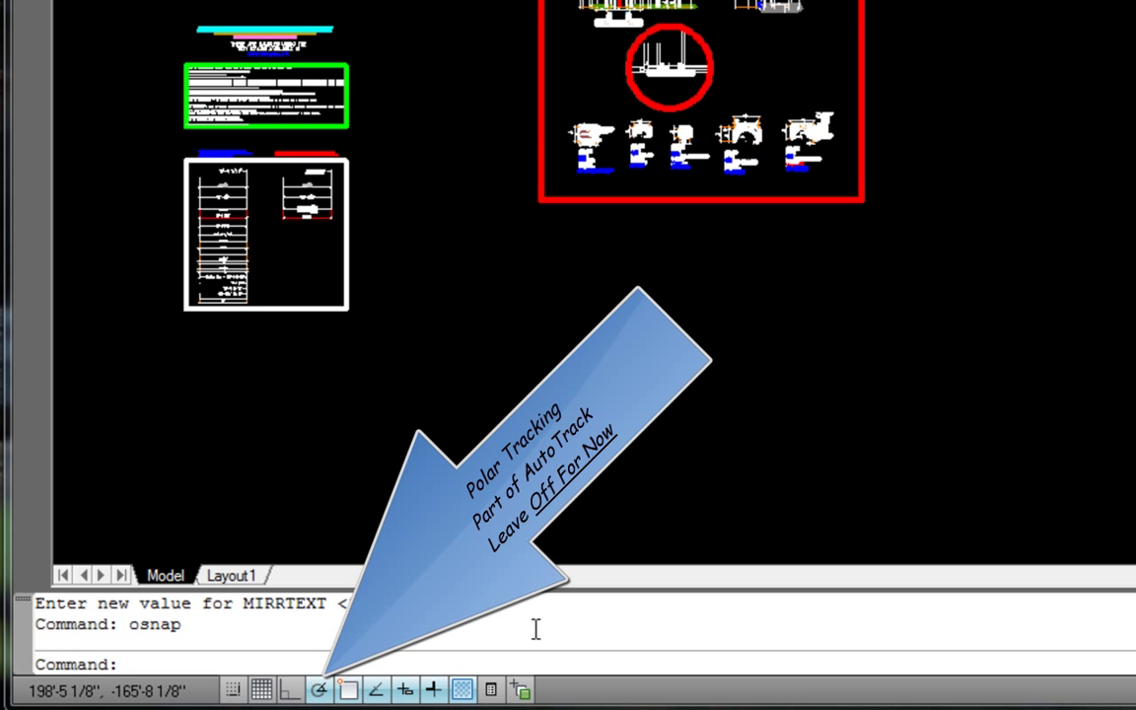
# - Turn Ortho mode on from the status bar
pyautogui.click(287, 690)
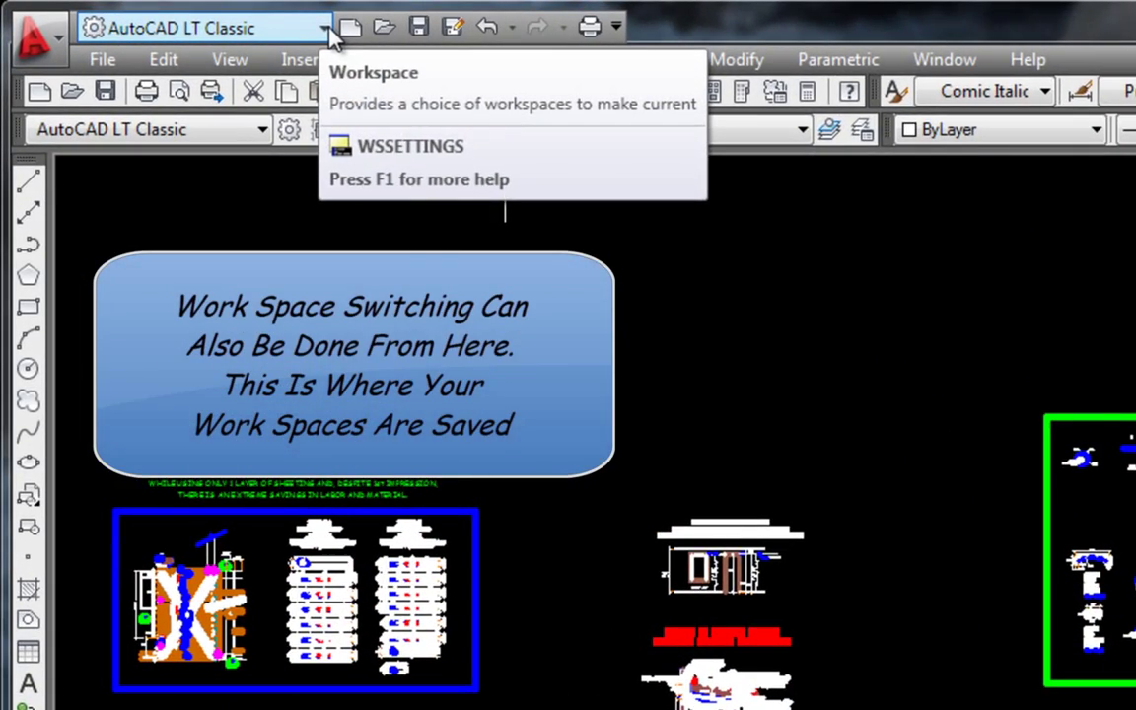
# - Switch to the 2D Drafting & Annotation workspace, then back to AutoCAD LT Classic
pyautogui.click(326, 29)
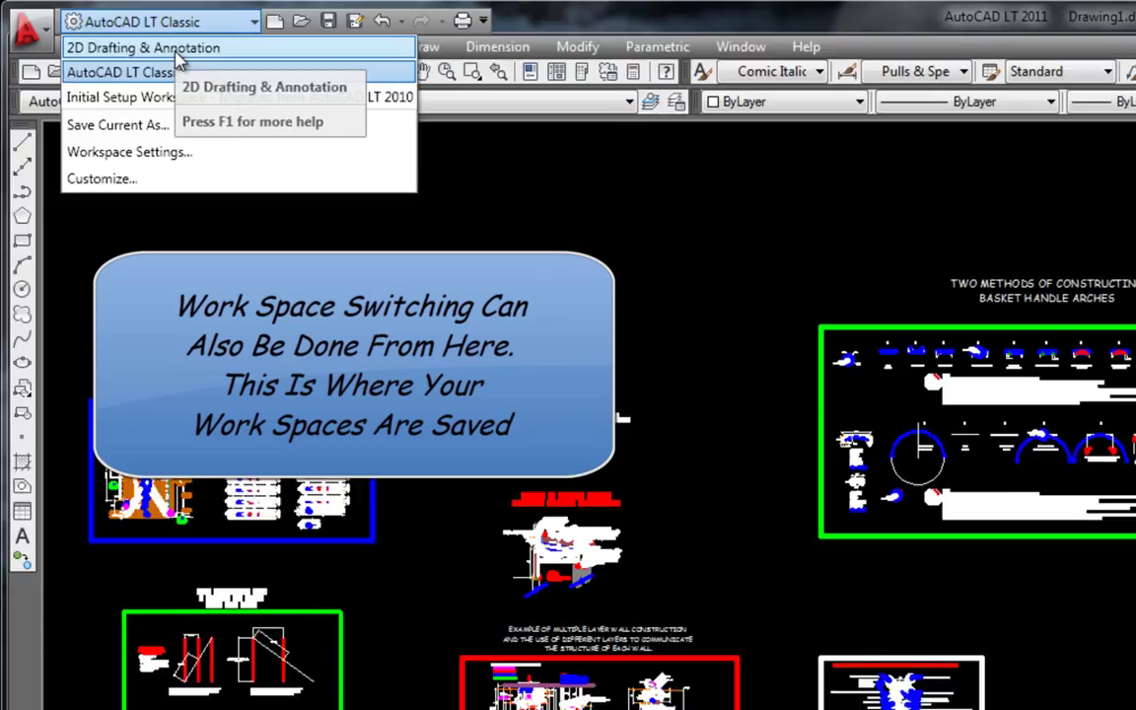
pyautogui.click(223, 63)
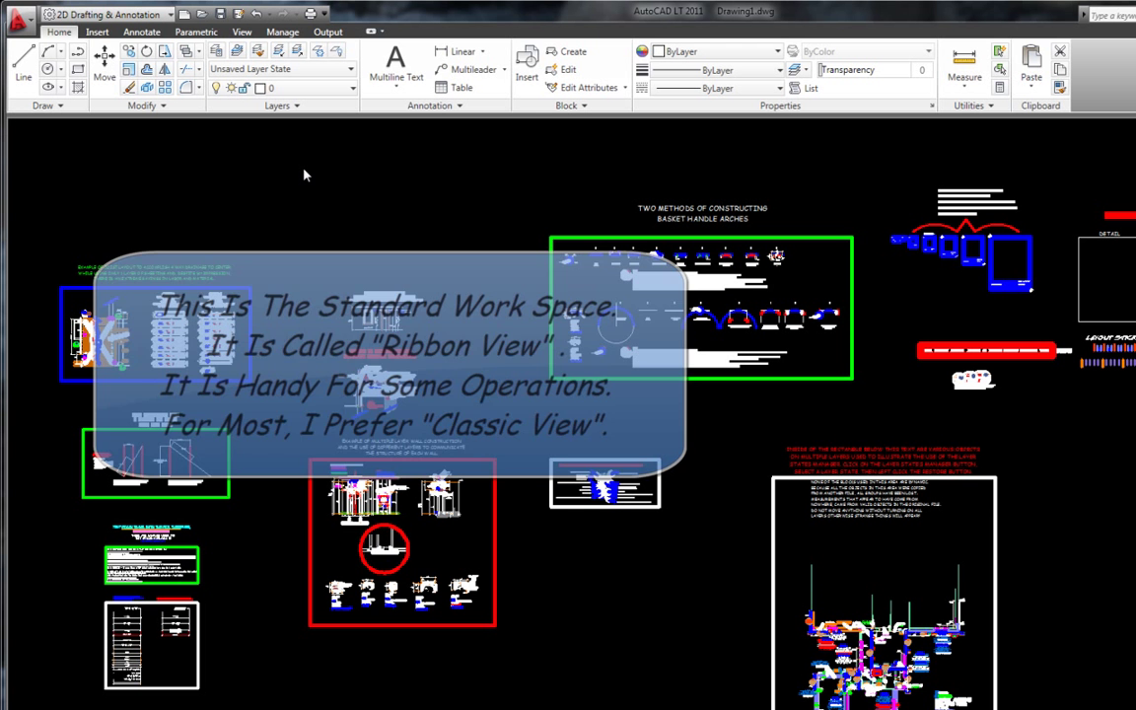
pyautogui.click(173, 18)
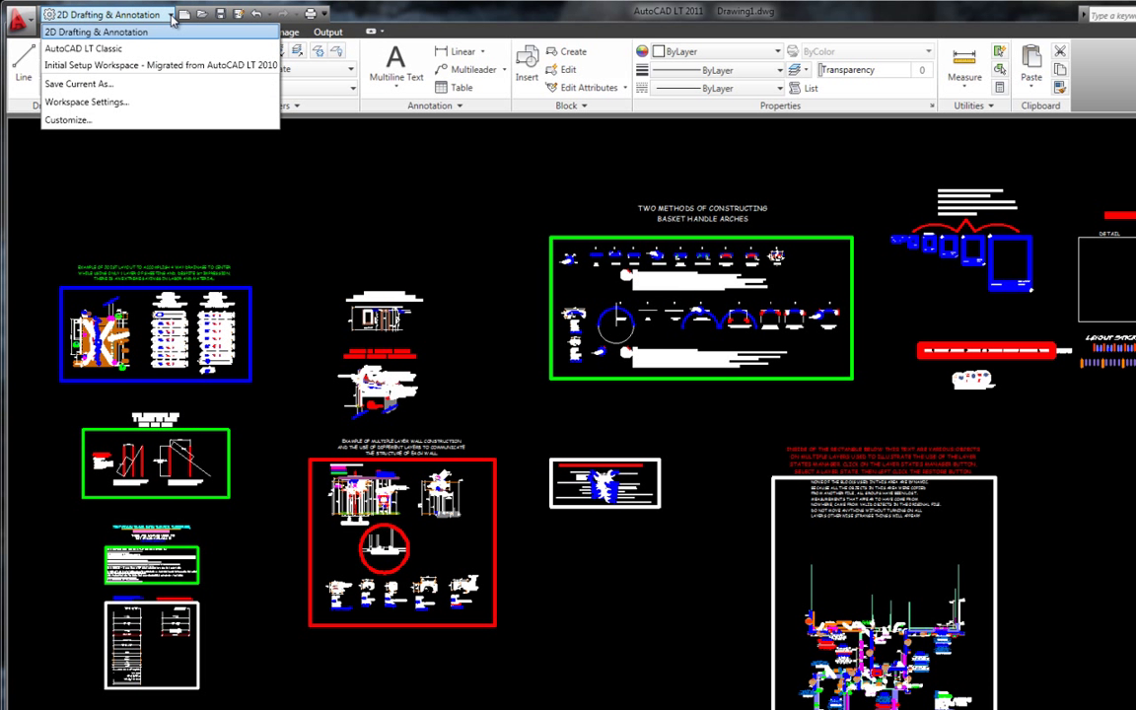
pyautogui.click(94, 49)
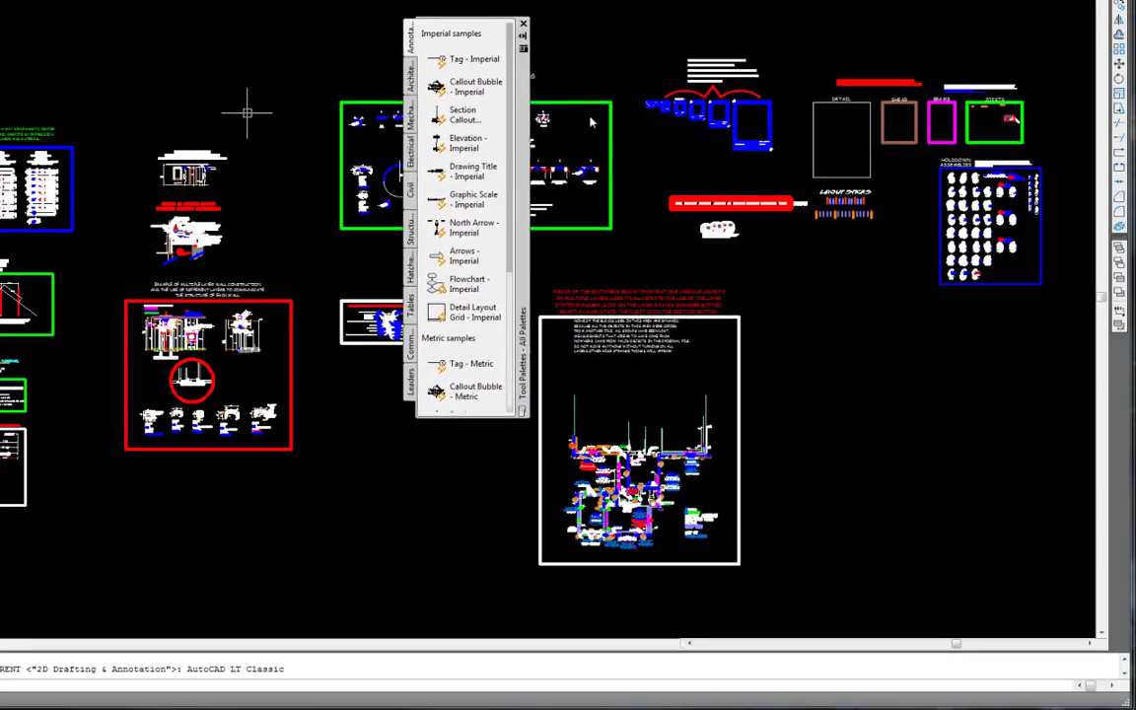
# - Move the Tool Palettes right and browse the Architectural, Mechanical, Electrical, Civil and Structural tabs
pyautogui.moveTo(507, 108)
pyautogui.mouseDown()
pyautogui.moveTo(900, 264)
pyautogui.moveTo(918, 311)
pyautogui.mouseUp()
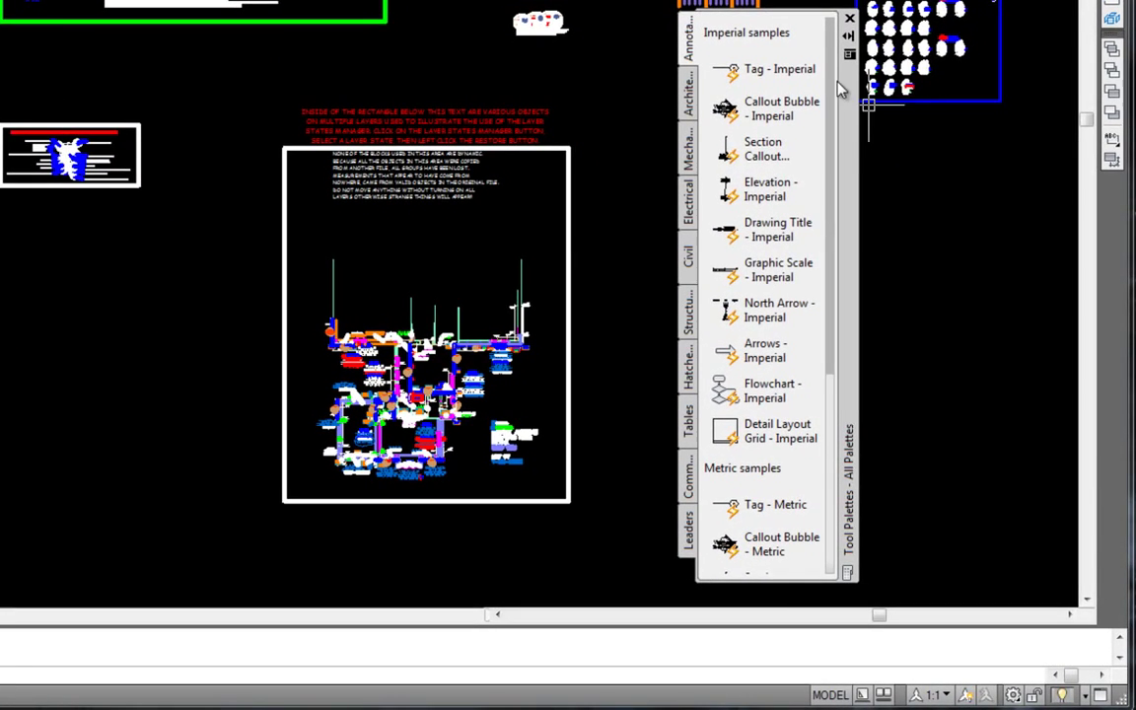
pyautogui.click(689, 94)
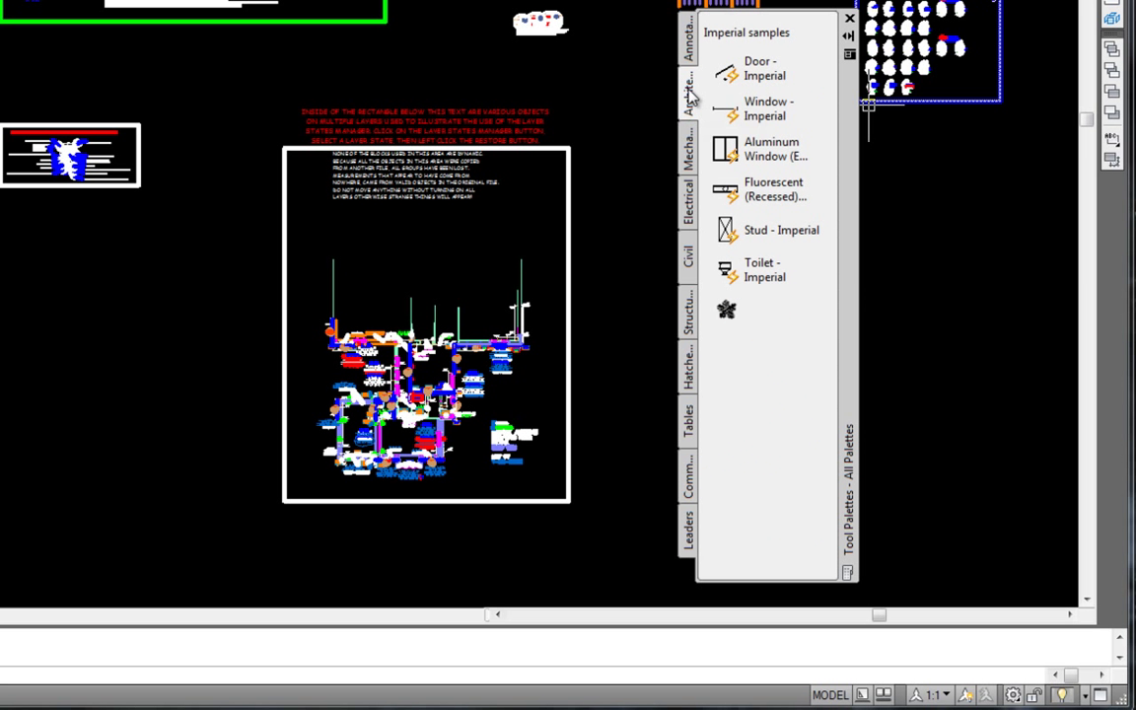
pyautogui.click(690, 148)
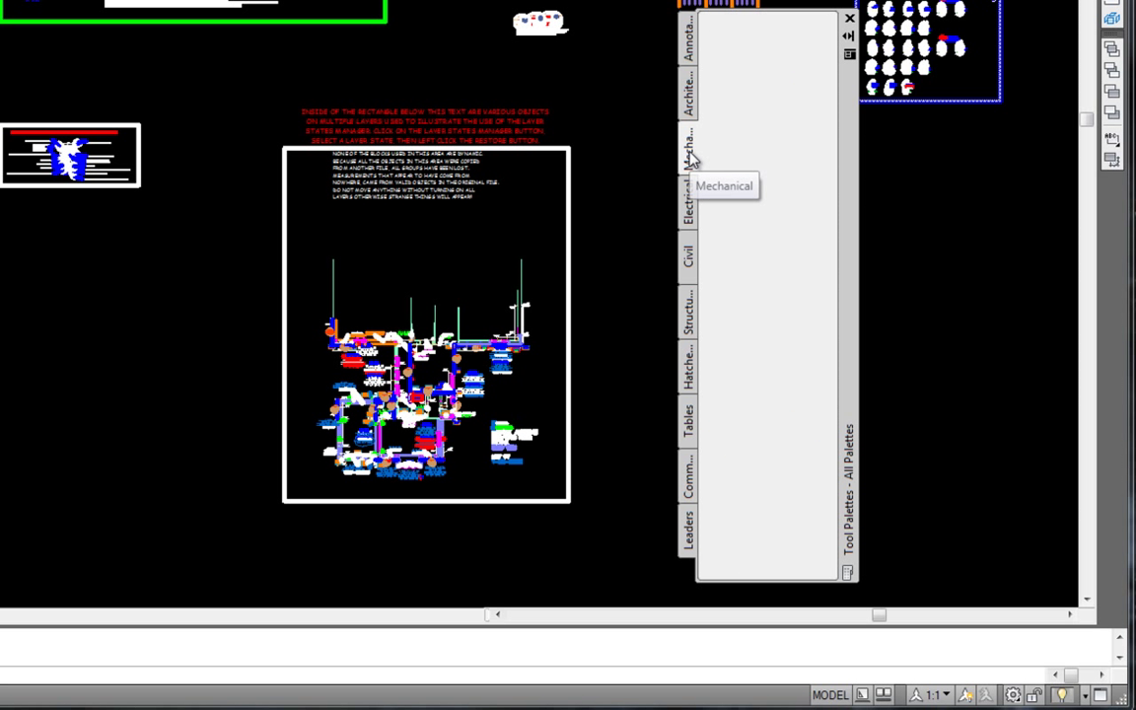
pyautogui.click(692, 207)
pyautogui.click(689, 256)
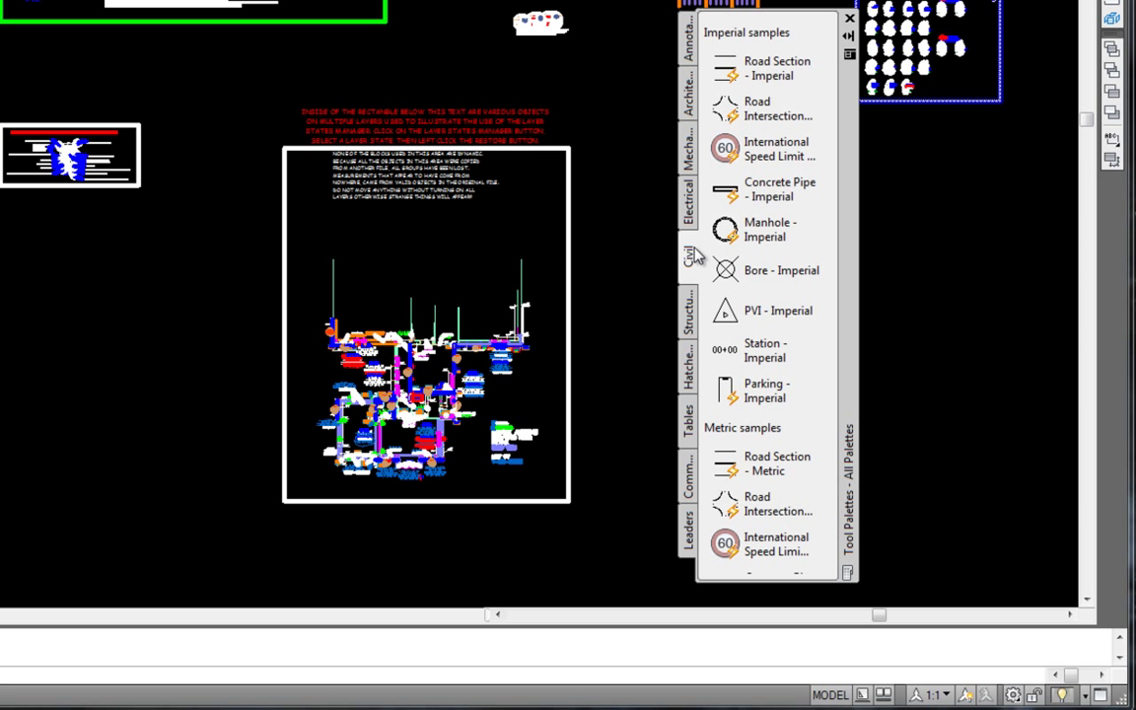
pyautogui.click(689, 314)
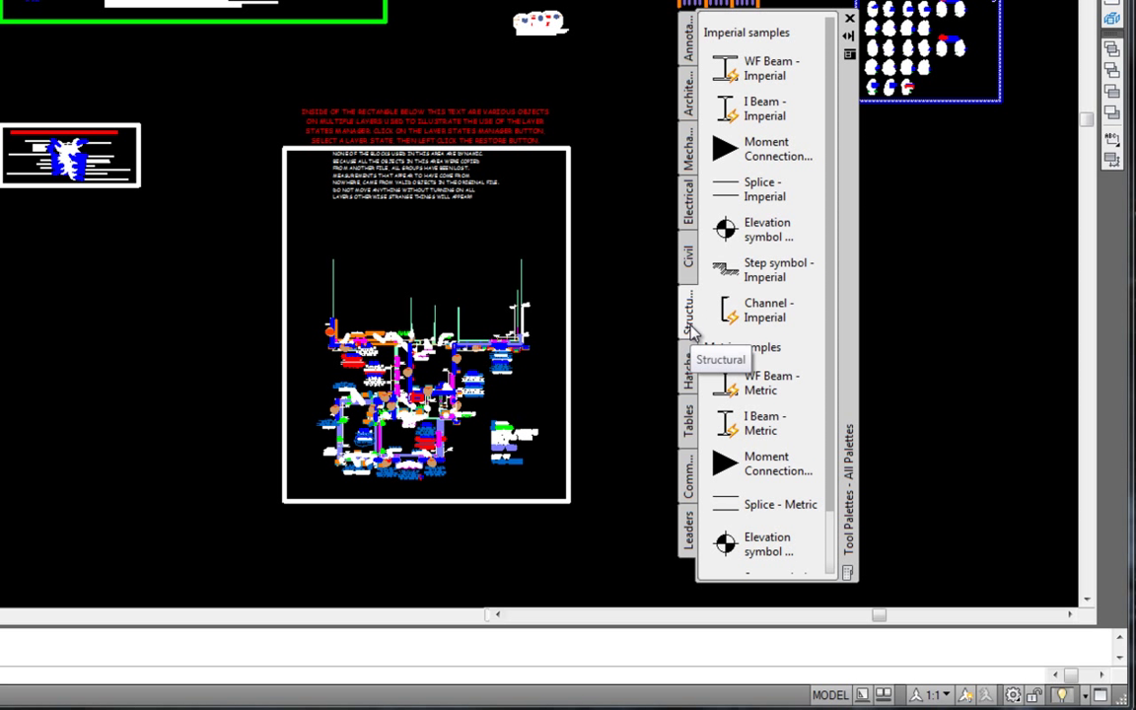
# - Browse the Hatches, Tables, Command Tool and Leaders tabs, then close the Tool Palettes
pyautogui.click(689, 375)
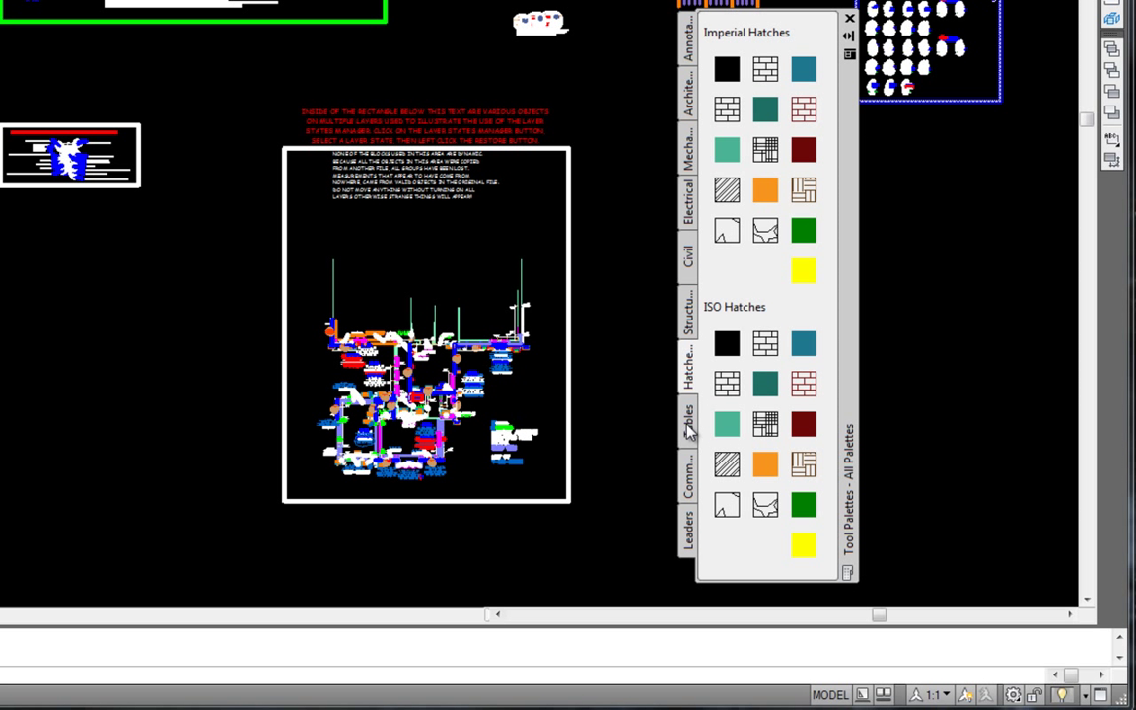
pyautogui.click(689, 425)
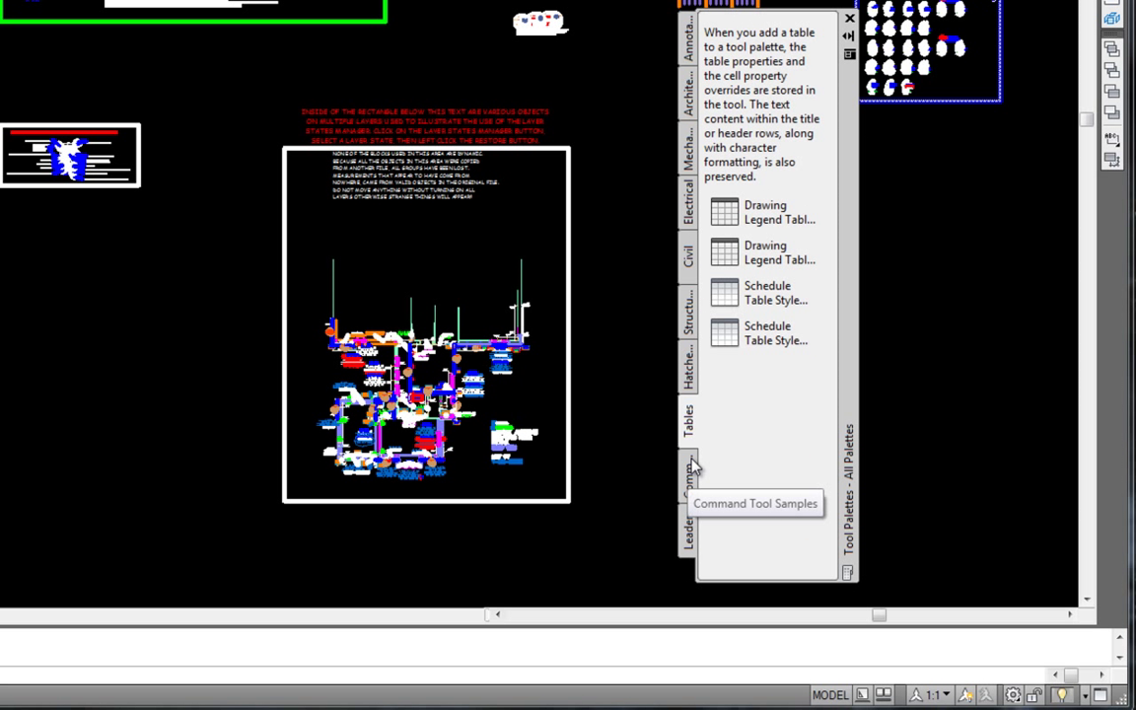
pyautogui.click(689, 469)
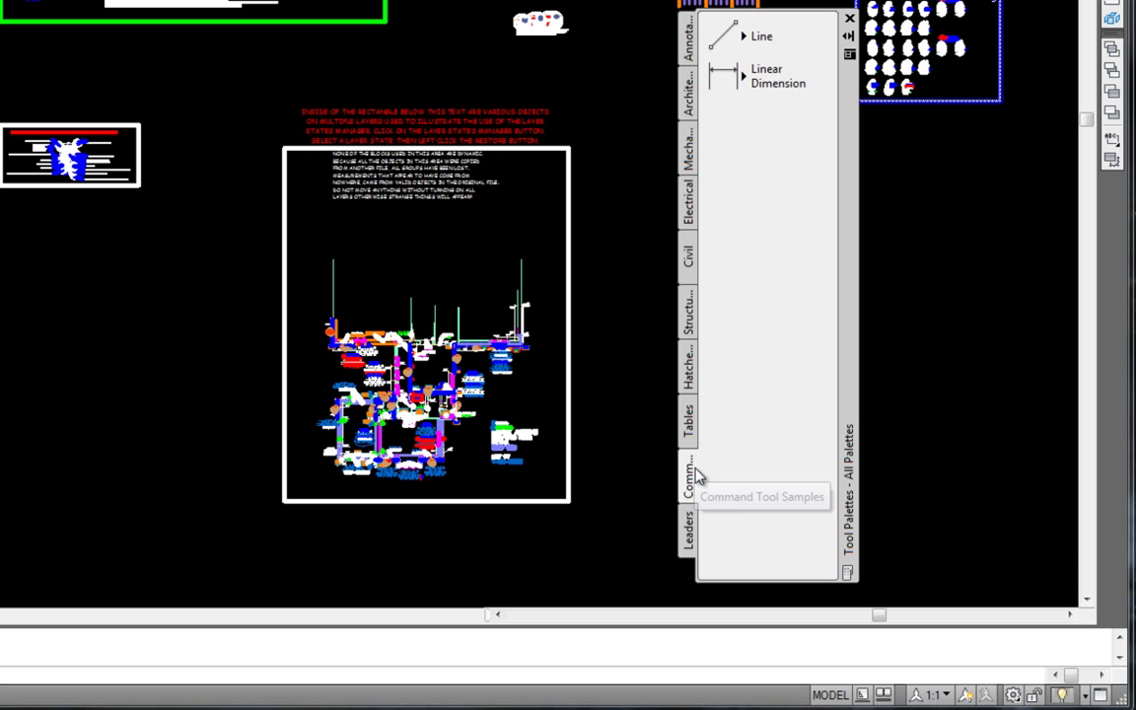
pyautogui.click(687, 532)
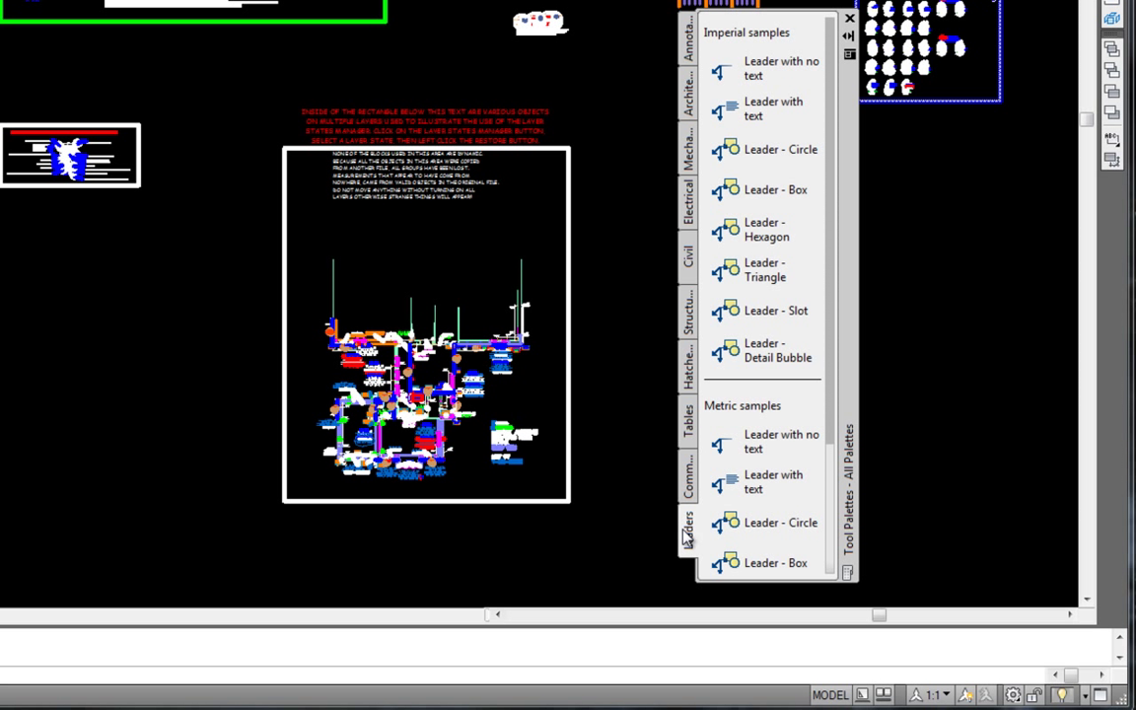
pyautogui.click(849, 20)
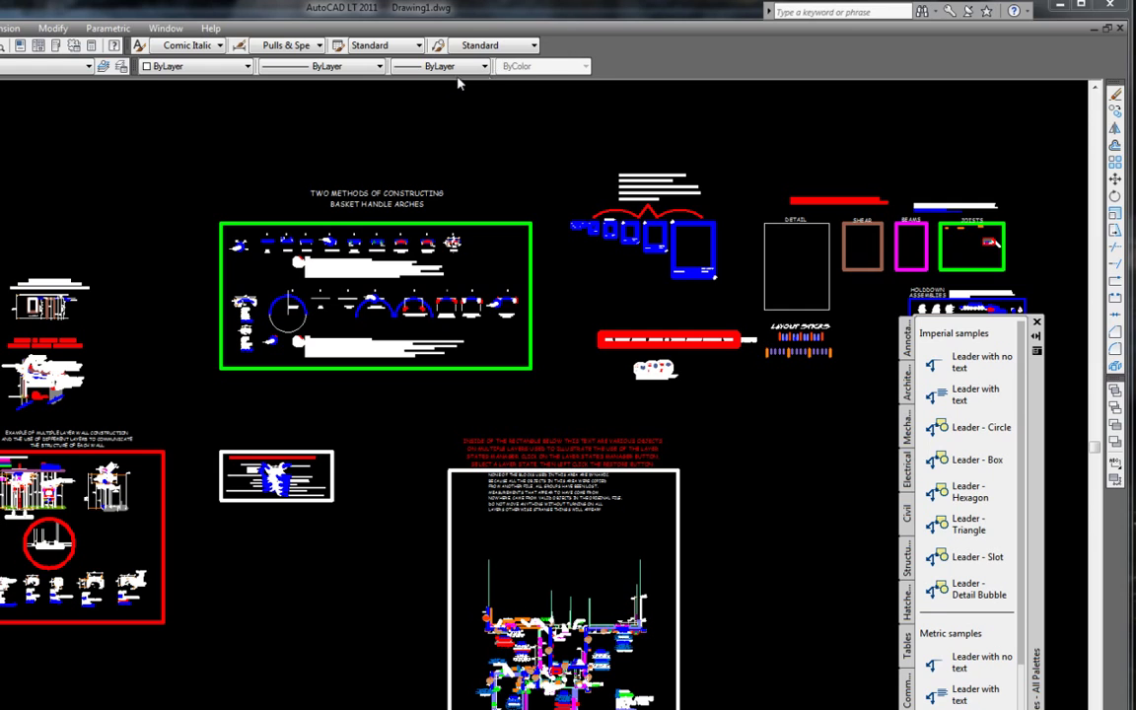
pyautogui.rightClick(139, 69)
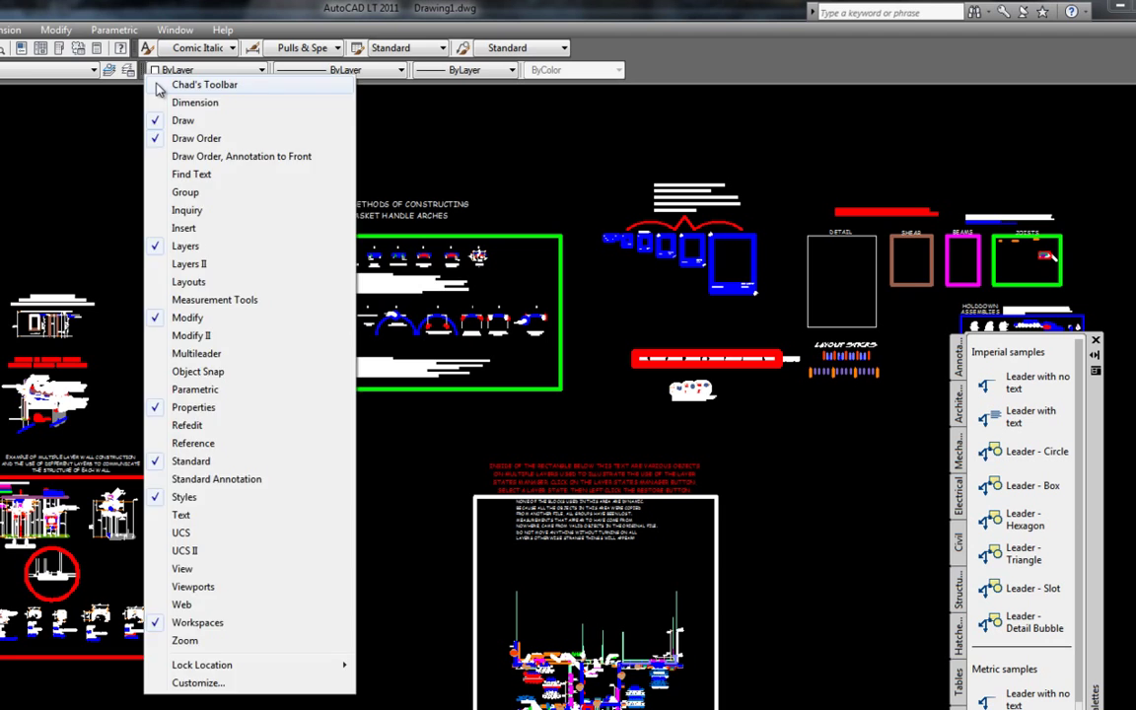
pyautogui.click(160, 86)
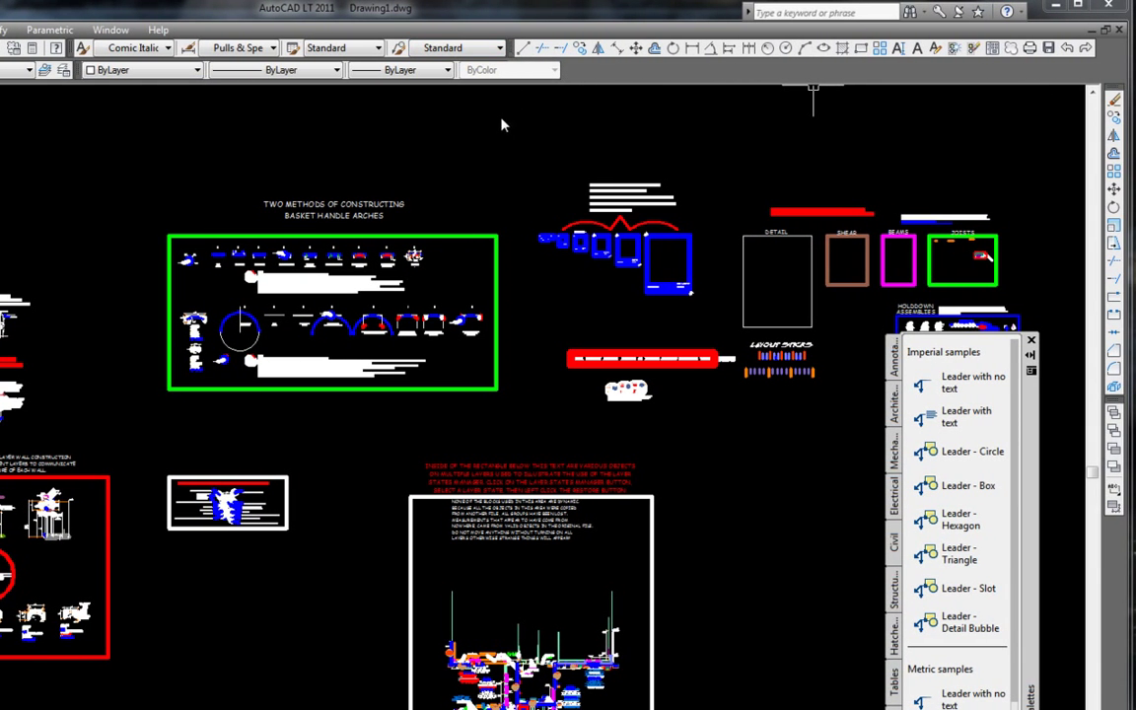
pyautogui.moveTo(501, 124); pyautogui.dragTo(392, 160)
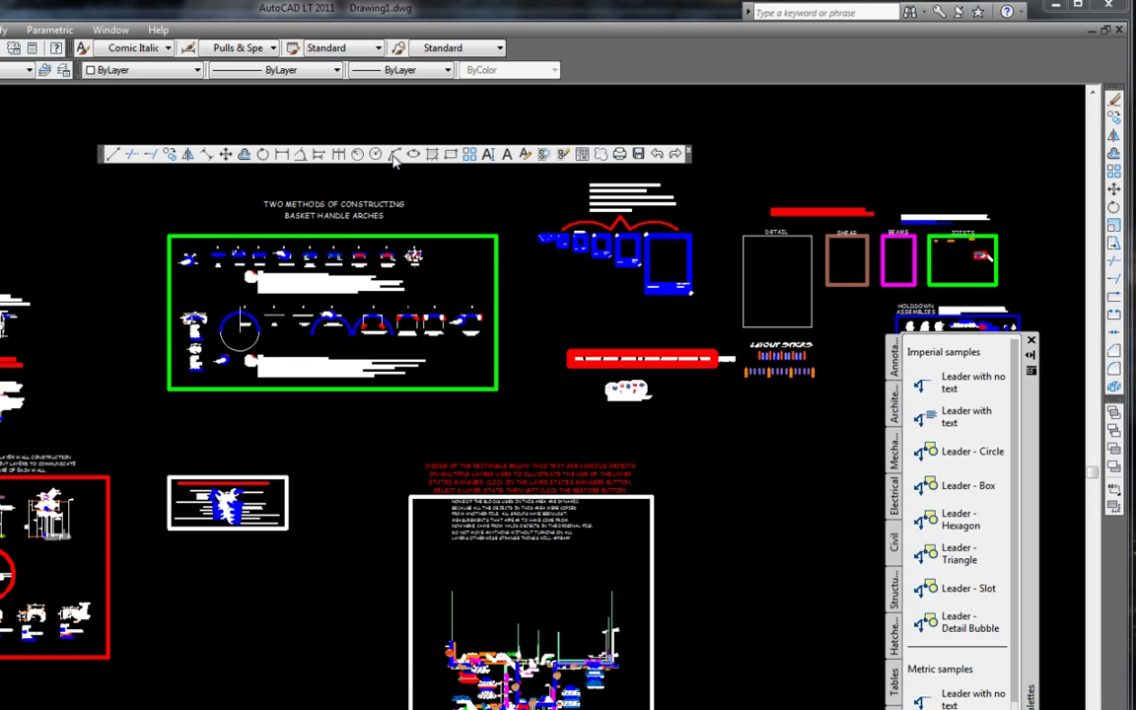
pyautogui.rightClick(102, 155)
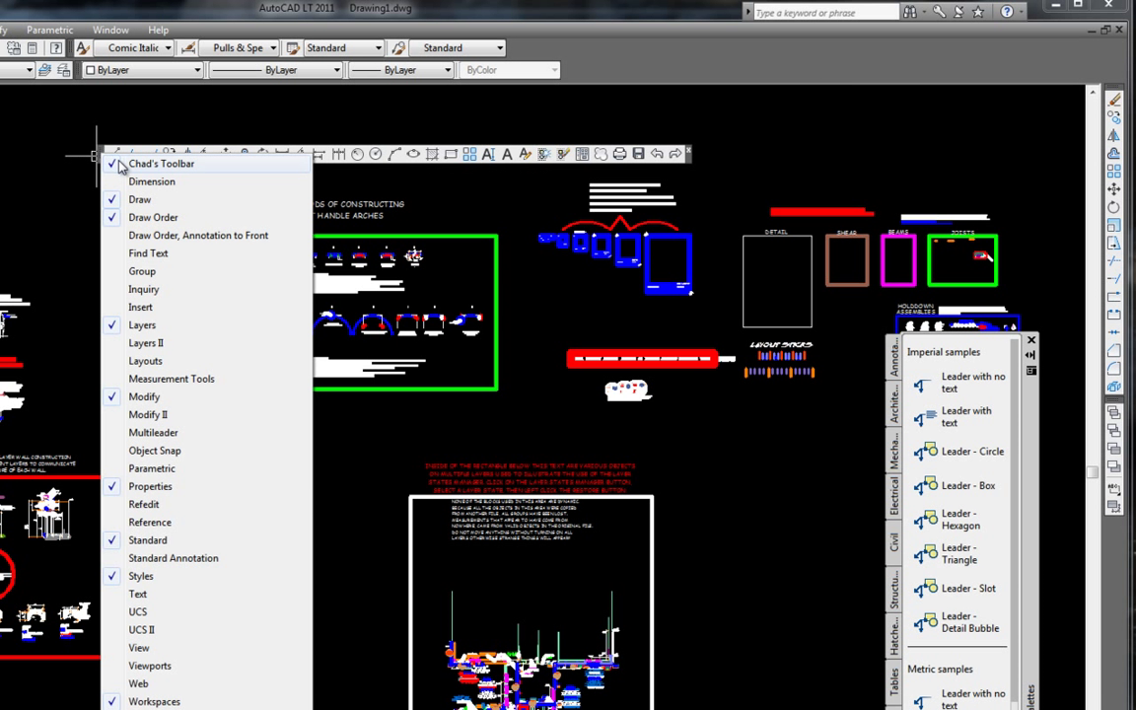
pyautogui.click(118, 164)
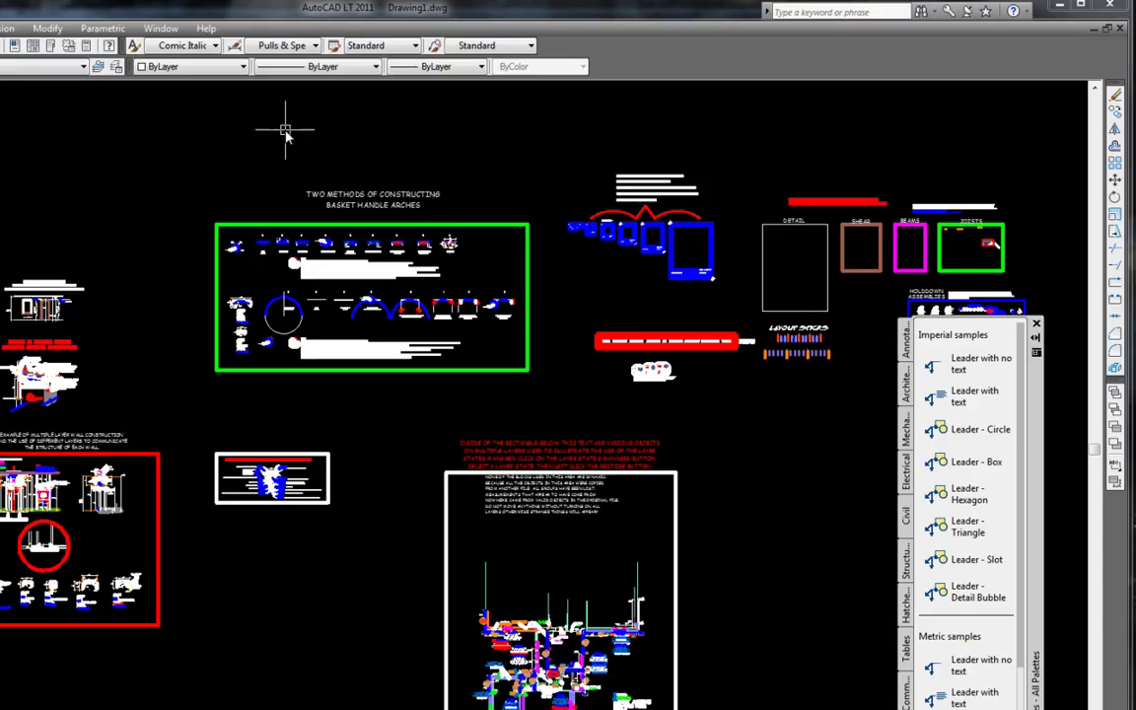